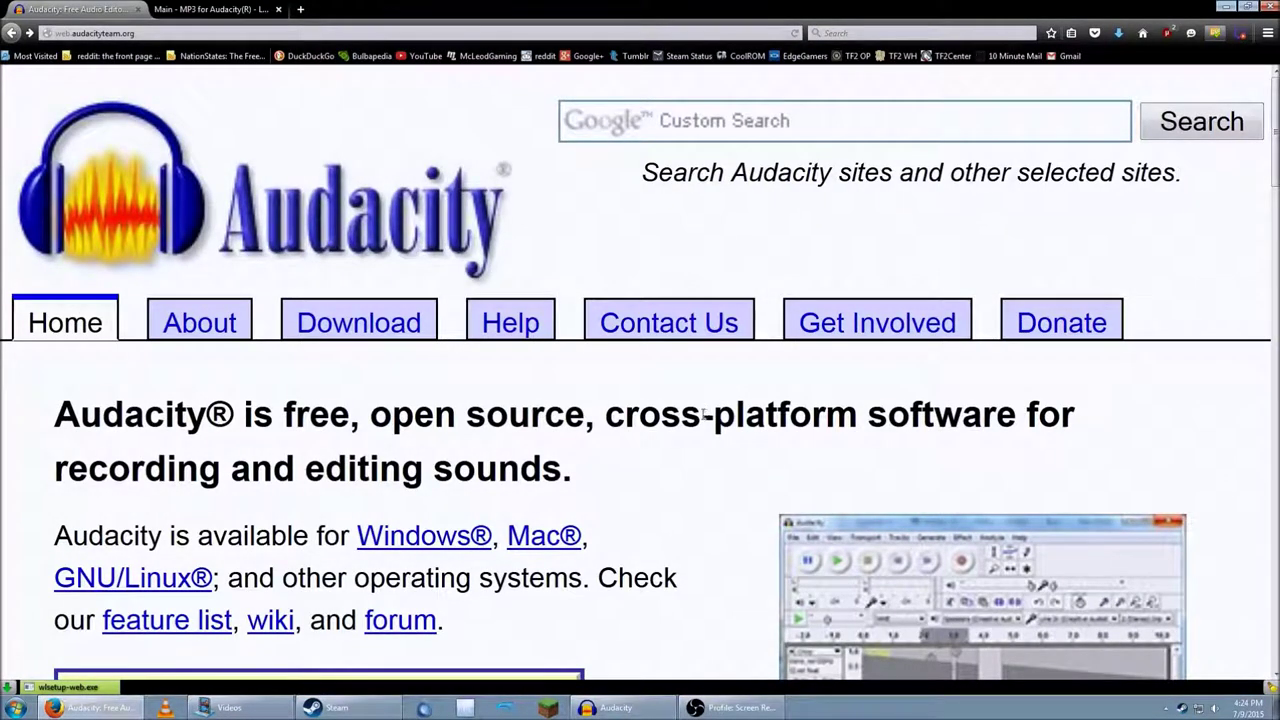
# Download the Audacity 2.1.0 for Windows installer from the audacityteam.org homepage.
pyautogui.scroll(-5, 676, 416)
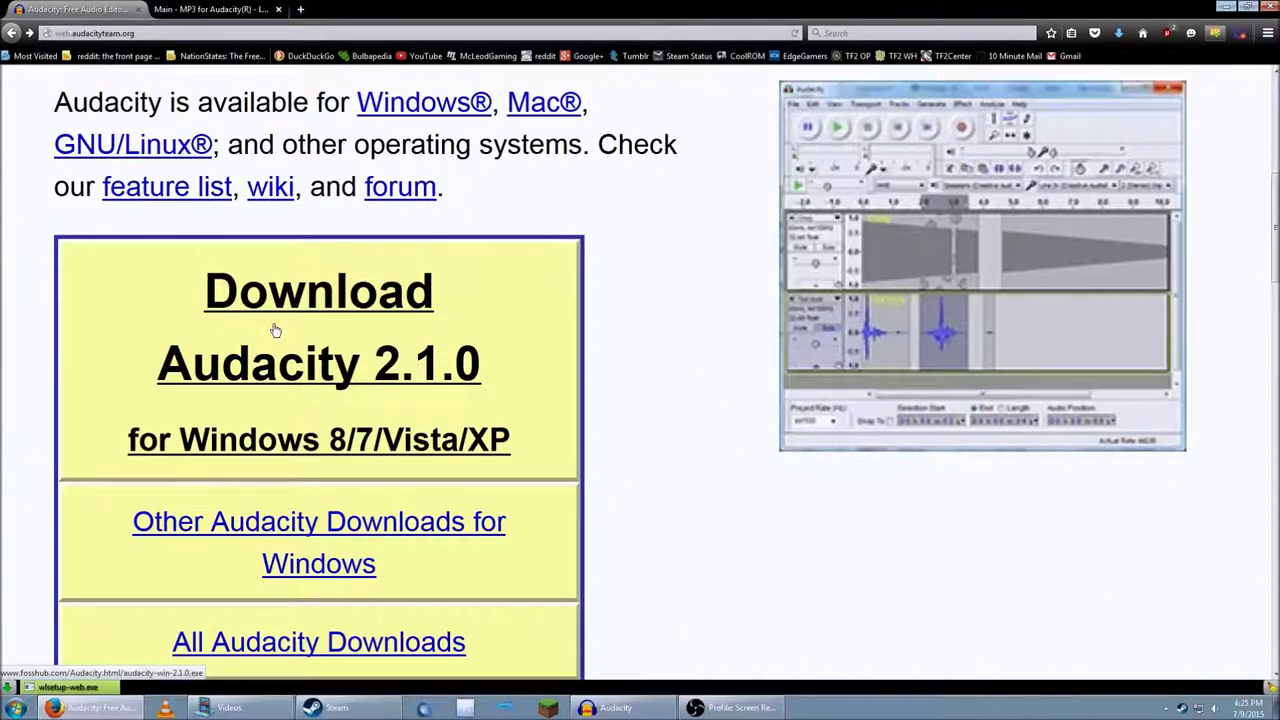
pyautogui.scroll(-3, 500, 345)
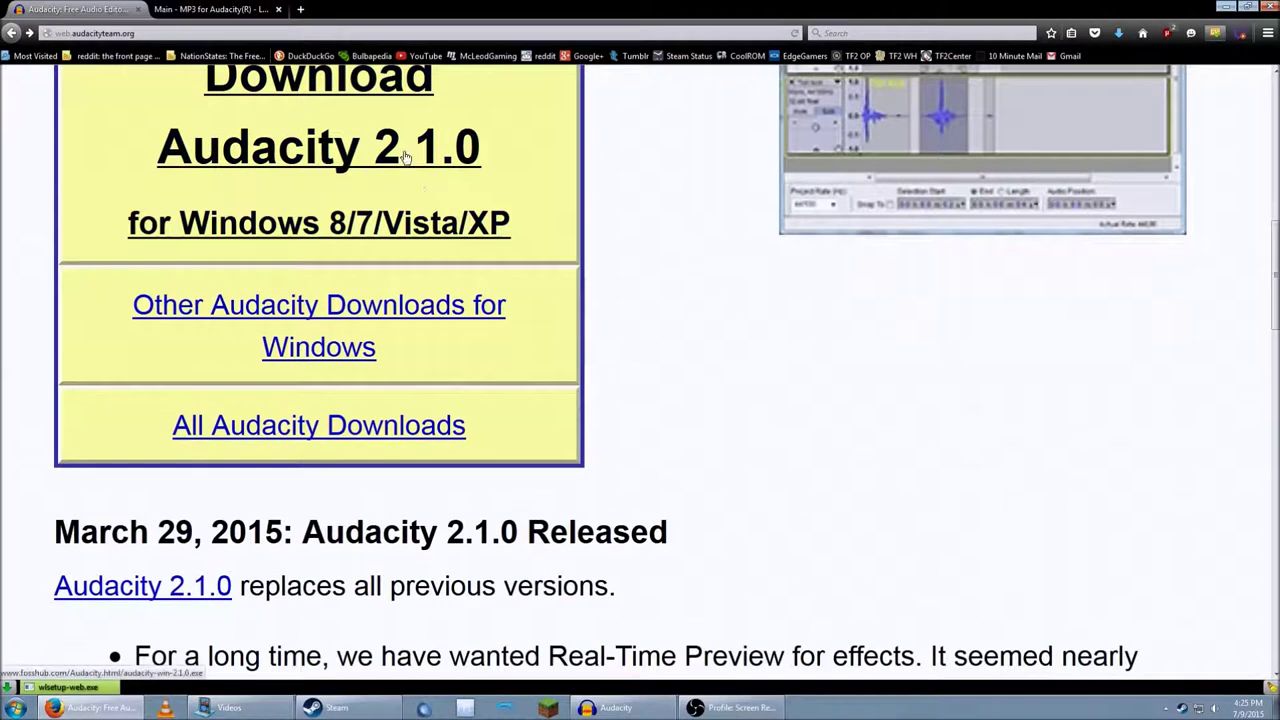
pyautogui.click(405, 163)
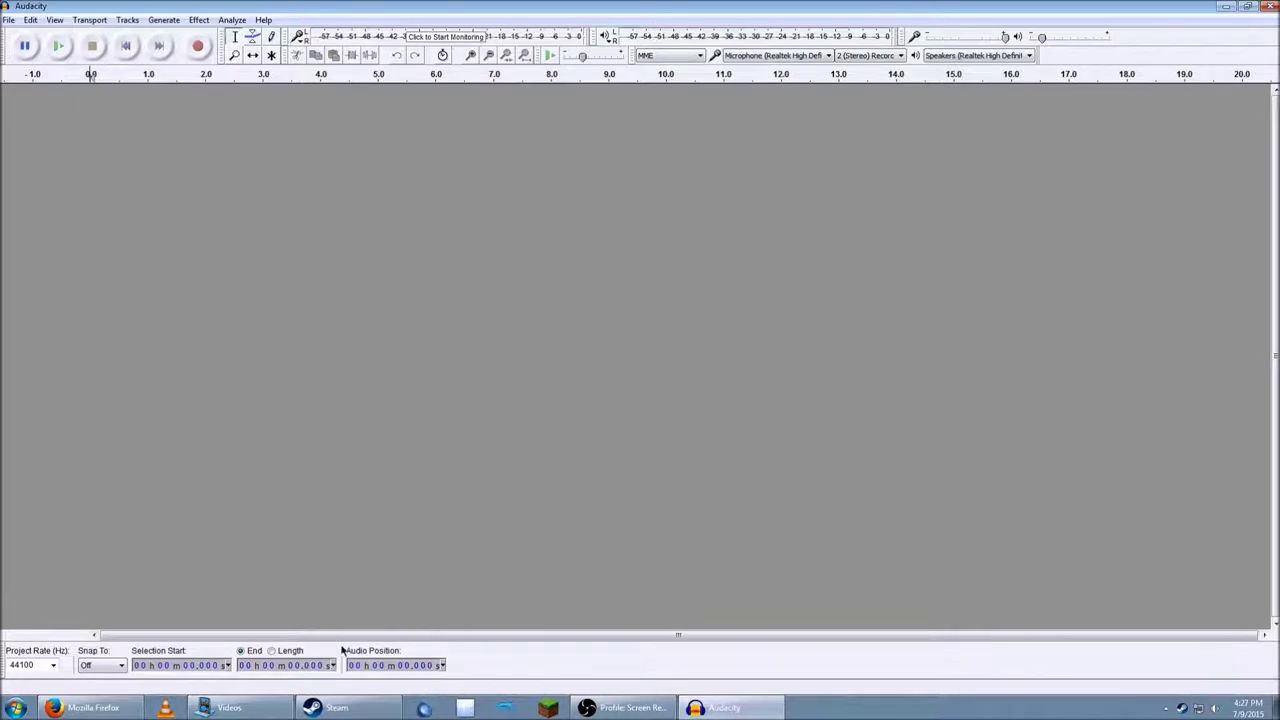
# Browse Half-Life's local files from its Steam Properties, Local files section.
pyautogui.click(345, 712)
pyautogui.rightClick(112, 327)
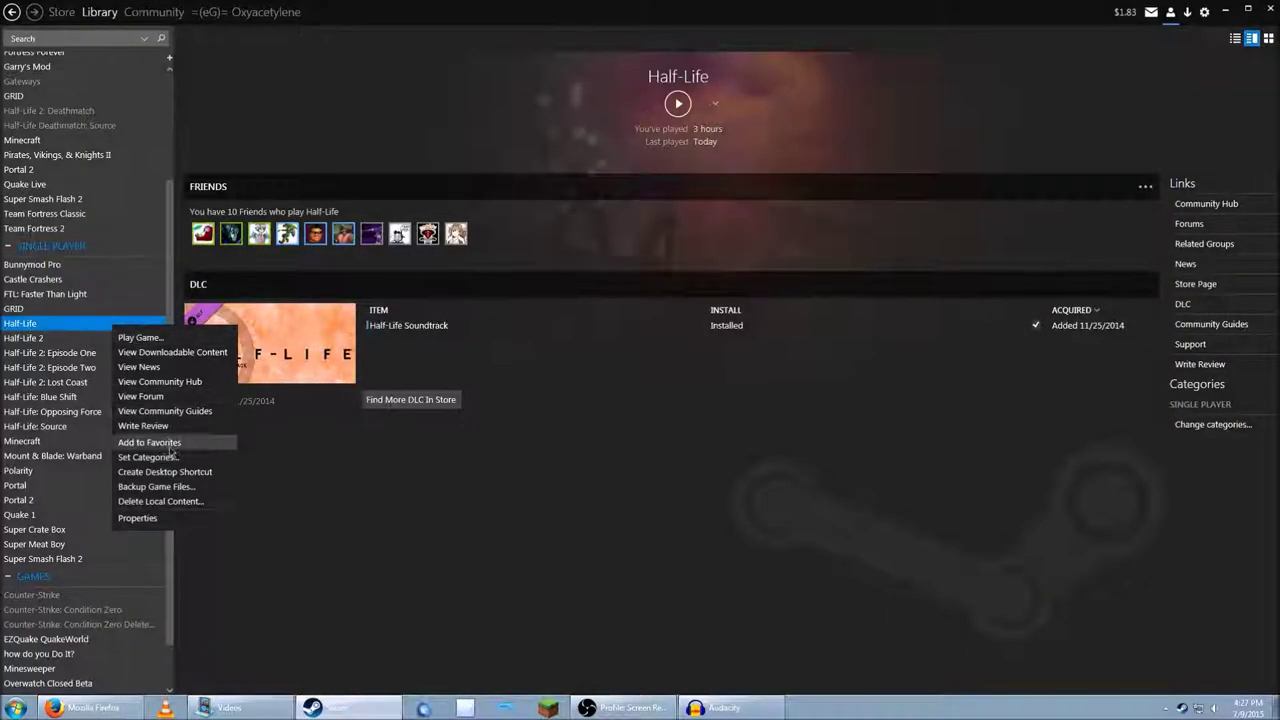
pyautogui.click(137, 518)
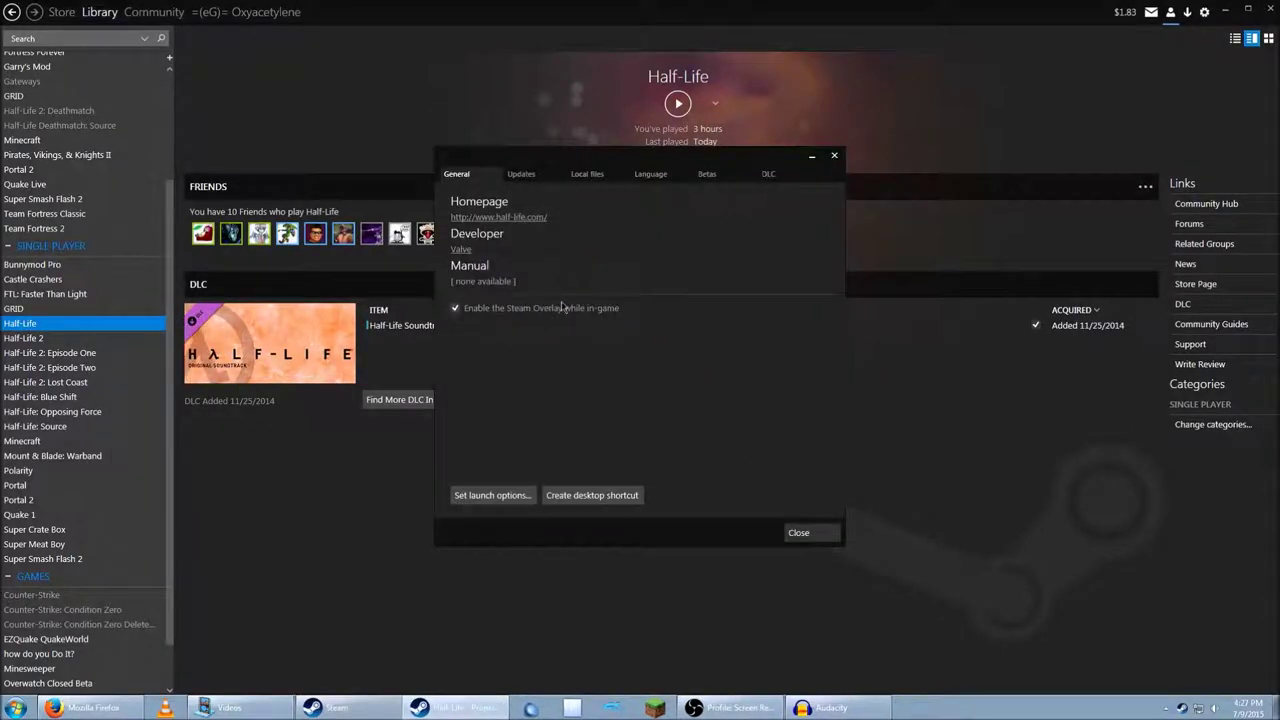
pyautogui.click(596, 174)
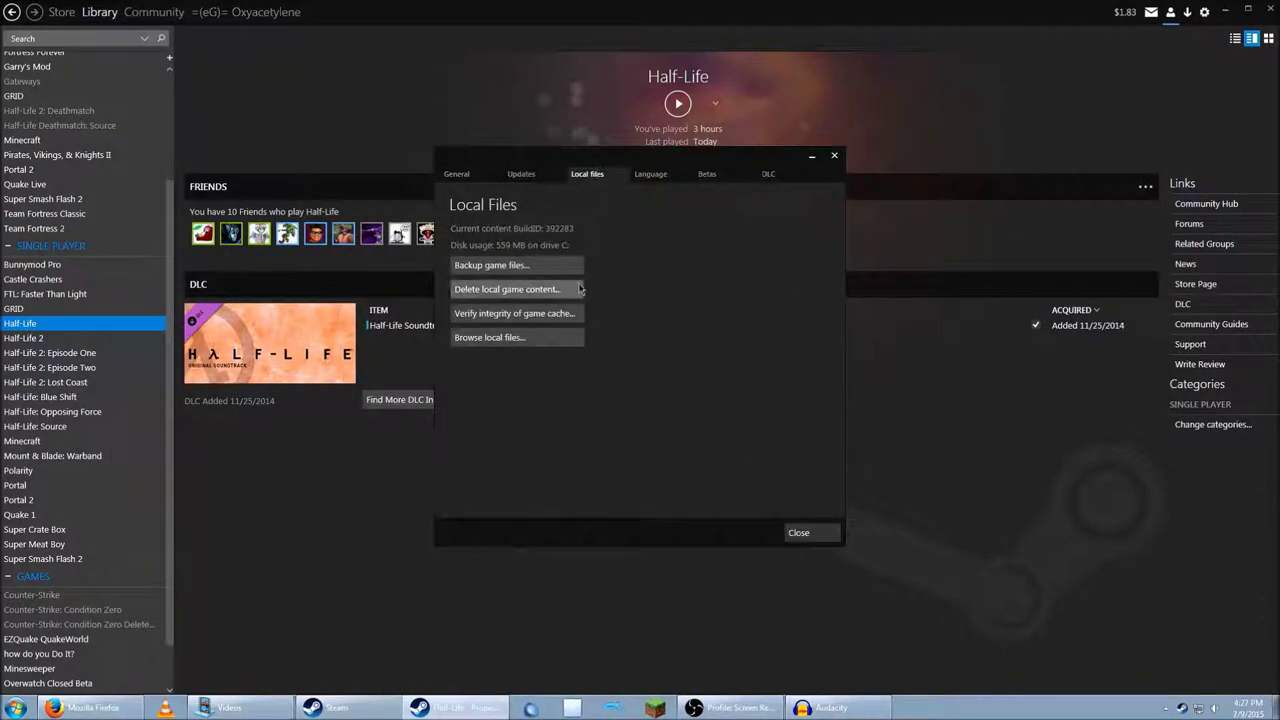
pyautogui.click(529, 339)
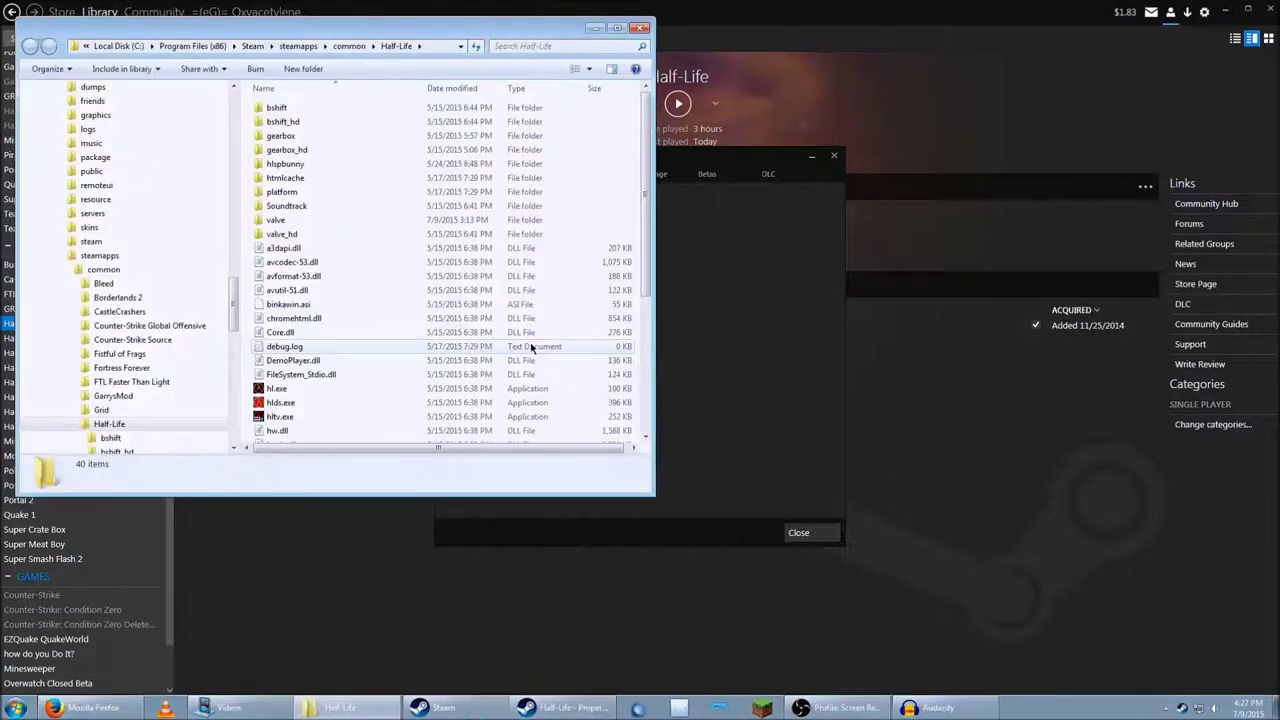
# Navigate into Half-Life's valve\sound\vox folder of voice clips.
pyautogui.doubleClick(392, 222)
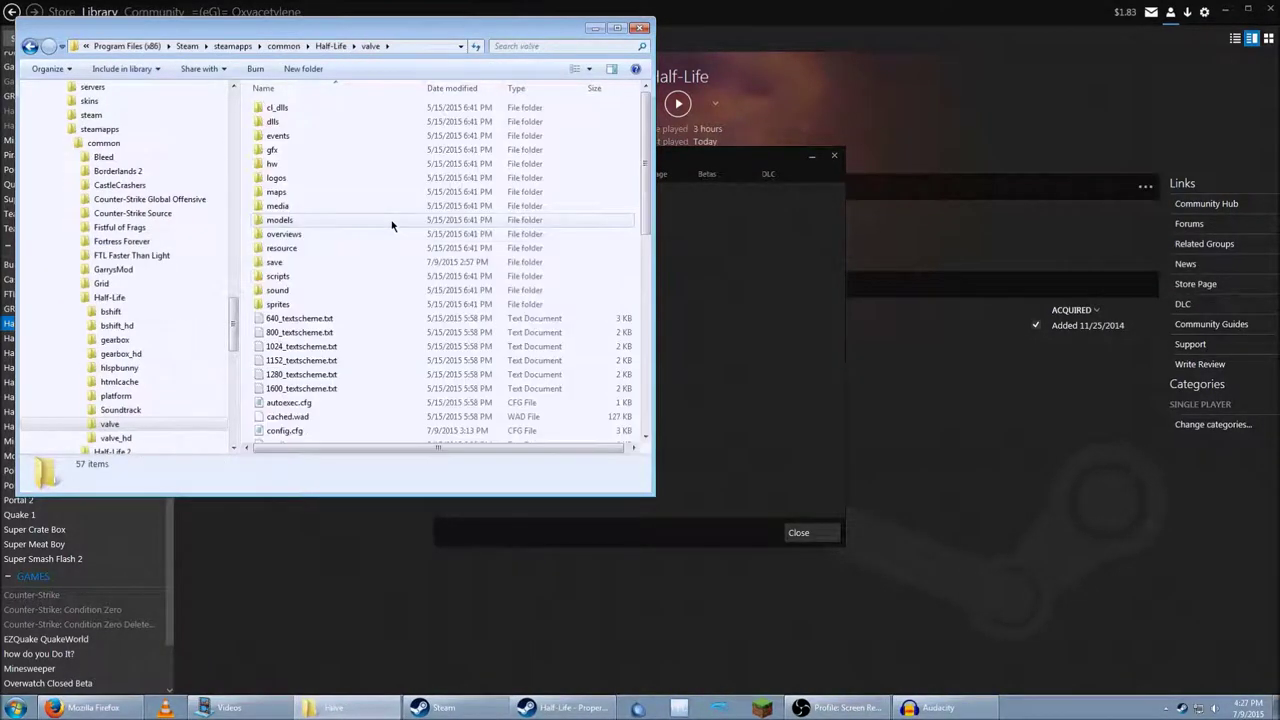
pyautogui.doubleClick(329, 292)
pyautogui.click(329, 291)
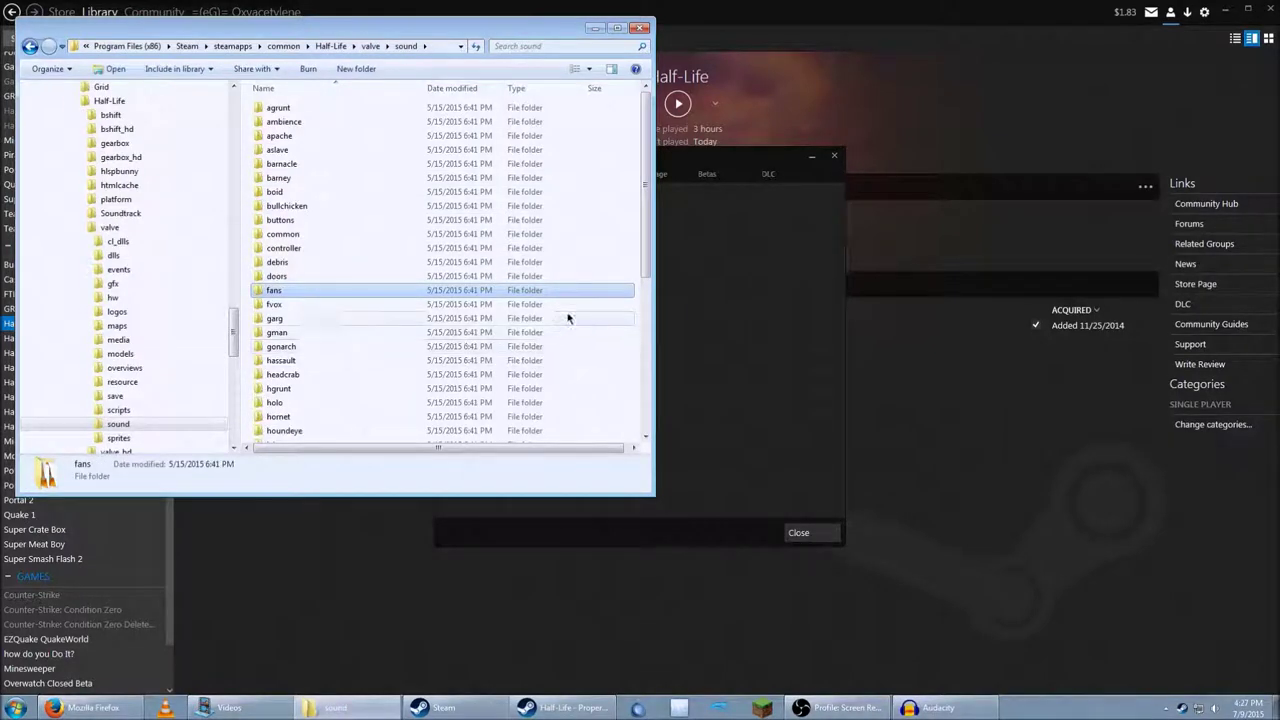
pyautogui.scroll(-4, 565, 320)
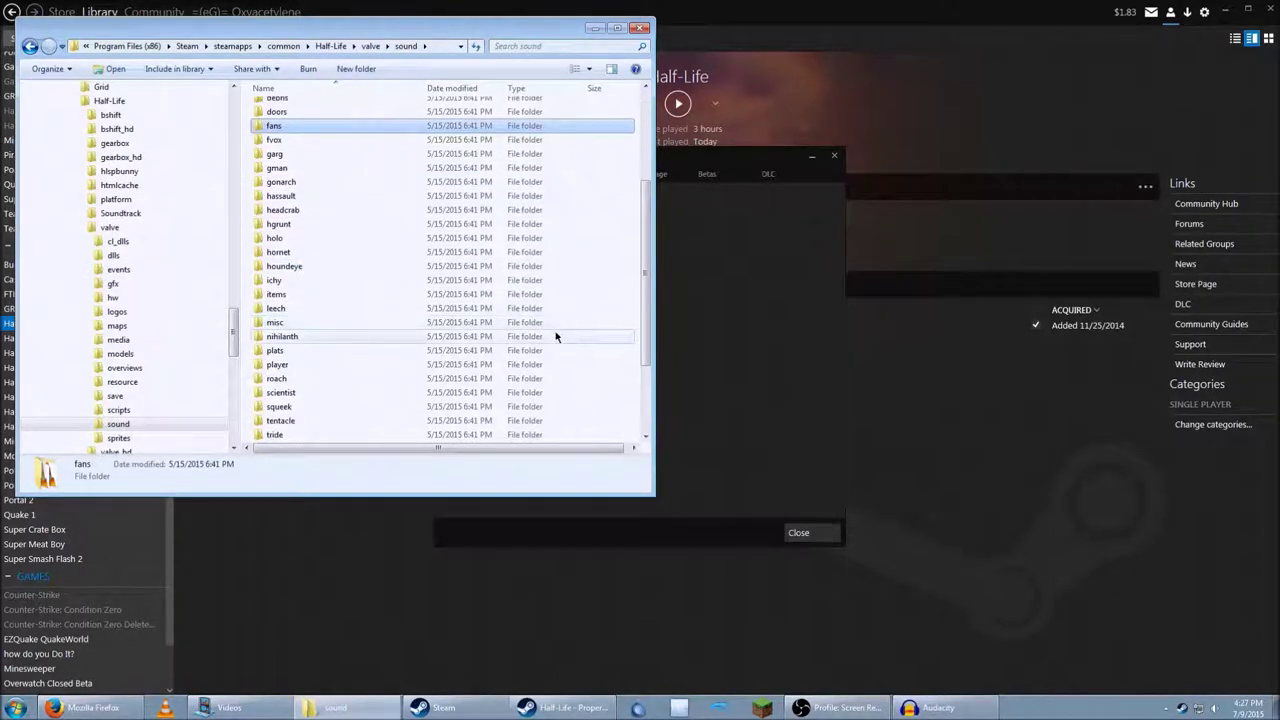
pyautogui.scroll(-3, 556, 337)
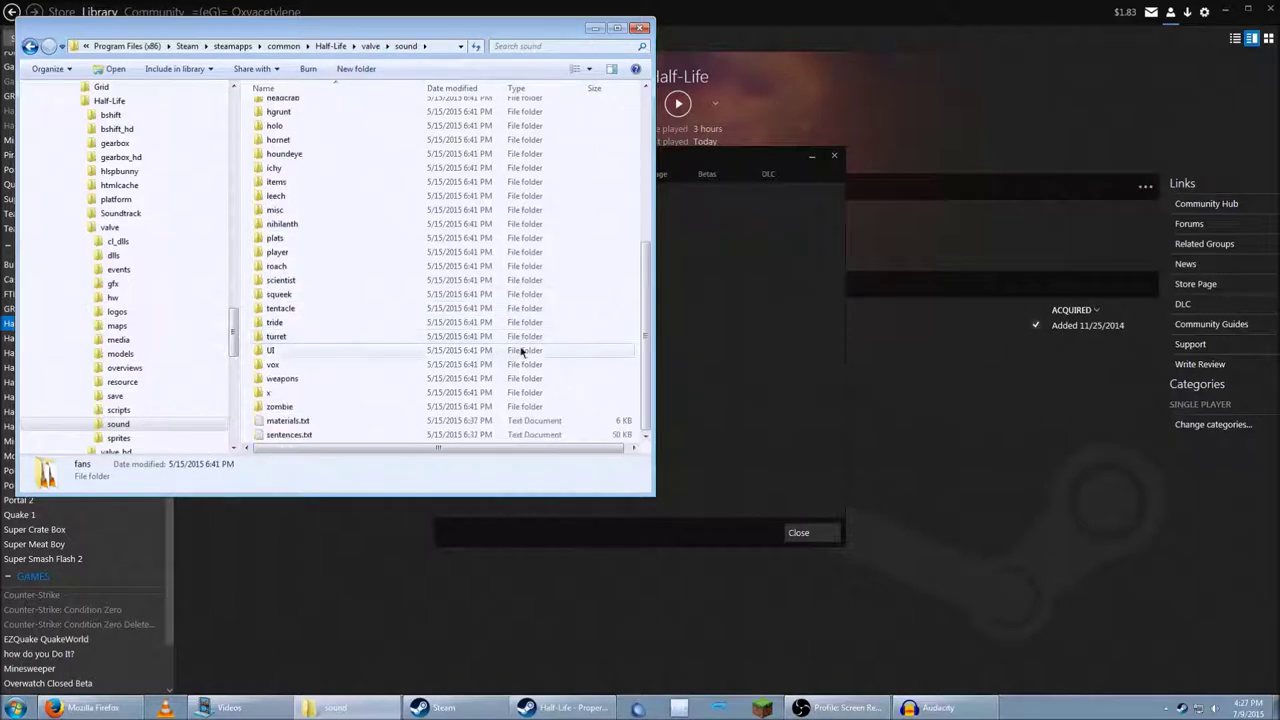
pyautogui.keyDown('ctrl'); pyautogui.click(328, 368); pyautogui.keyUp('ctrl')
pyautogui.doubleClick(328, 373)
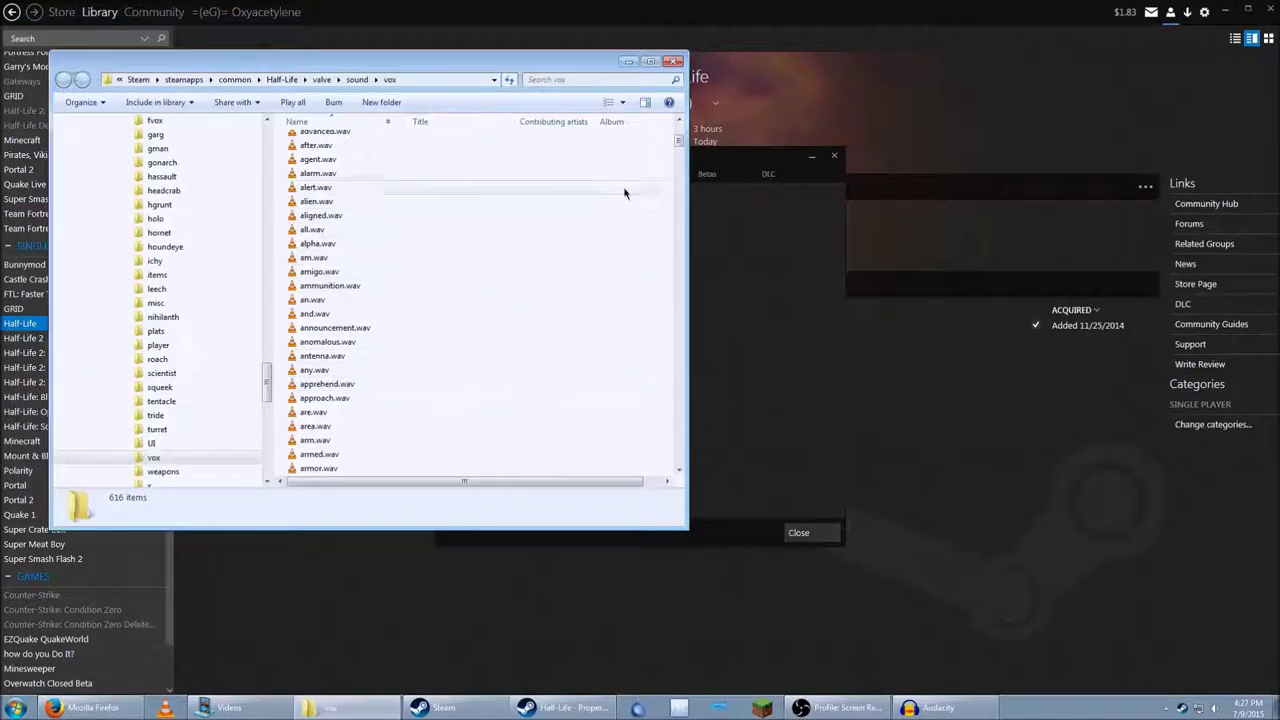
# Maximize and restore the vox folder window, then scroll through its clip list.
pyautogui.click(650, 62)
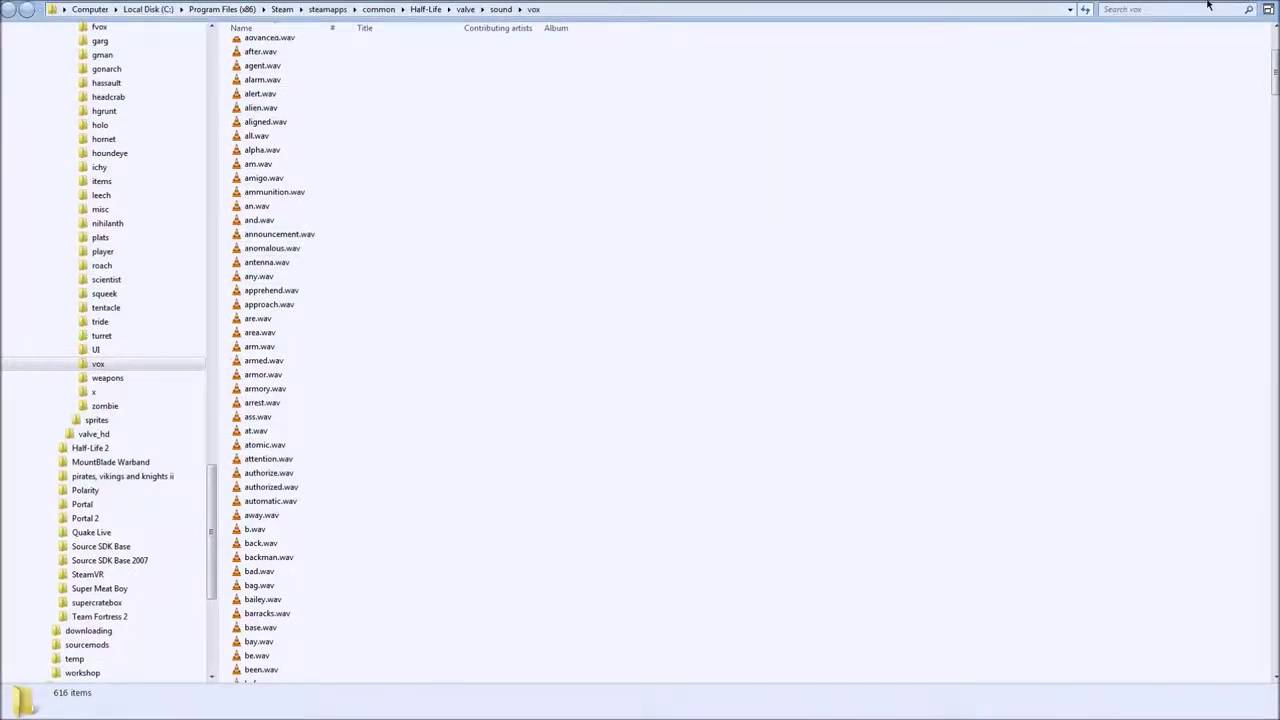
pyautogui.click(1268, 8)
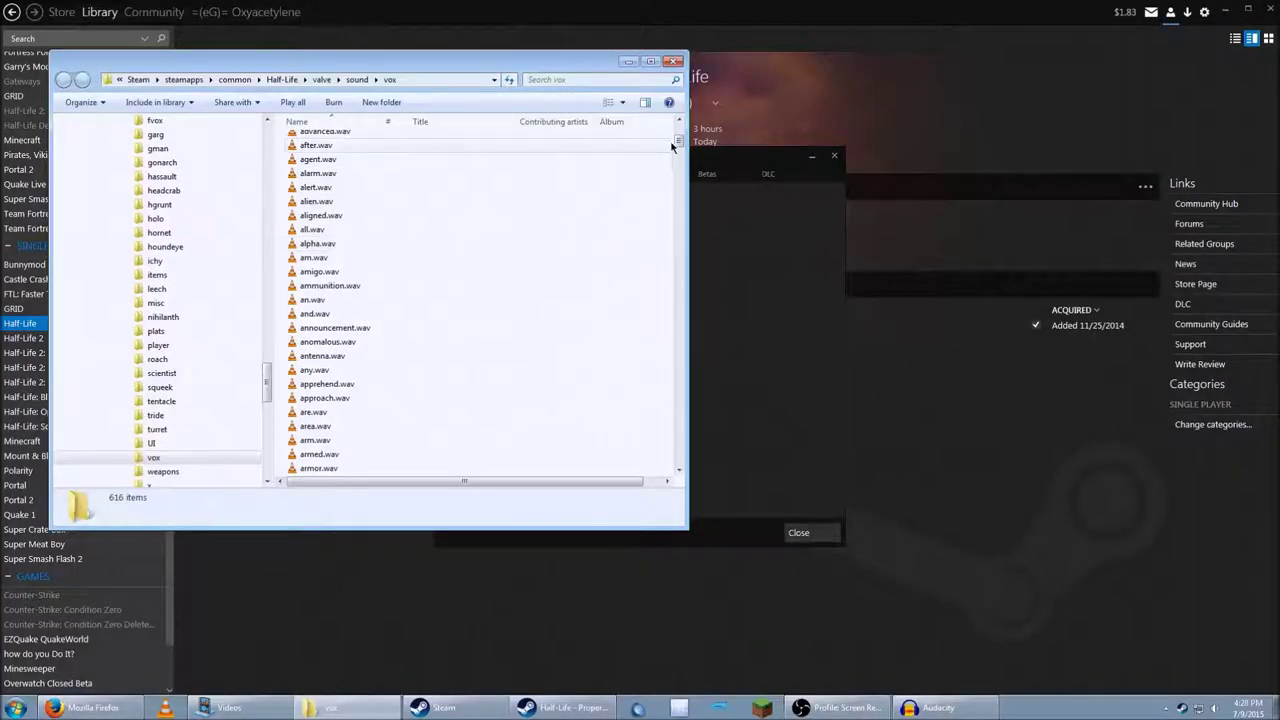
pyautogui.moveTo(679, 145)
pyautogui.mouseDown()
pyautogui.moveTo(676, 174)
pyautogui.moveTo(678, 150)
pyautogui.mouseUp()
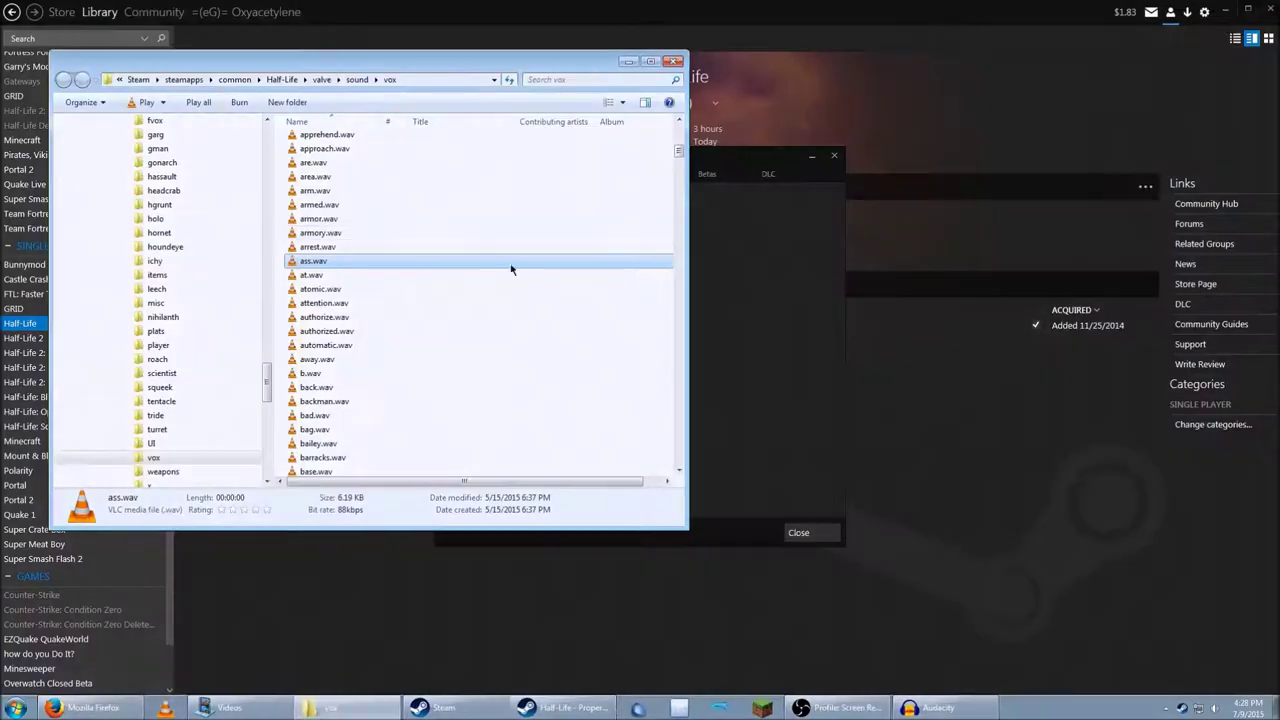
pyautogui.moveTo(679, 153); pyautogui.dragTo(676, 333)
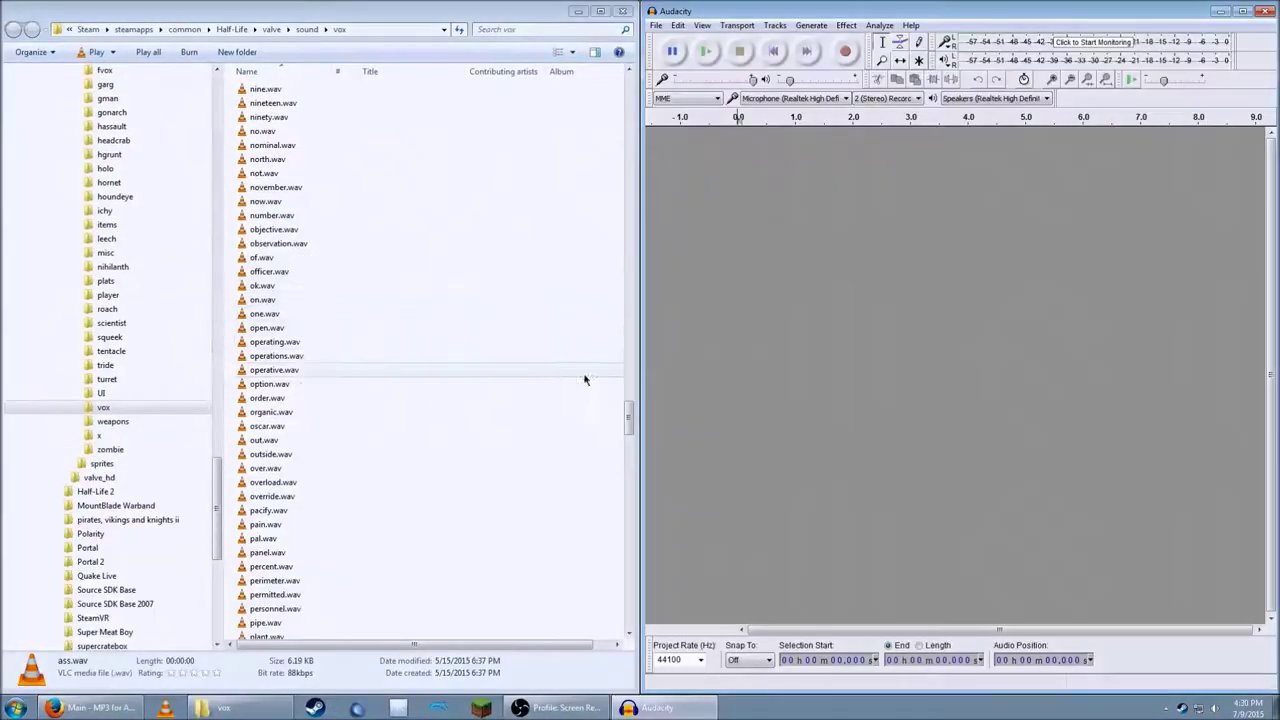
# Import hello.wav into Audacity as a mono 11025 Hz track and play it.
pyautogui.moveTo(630, 420); pyautogui.dragTo(651, 368)
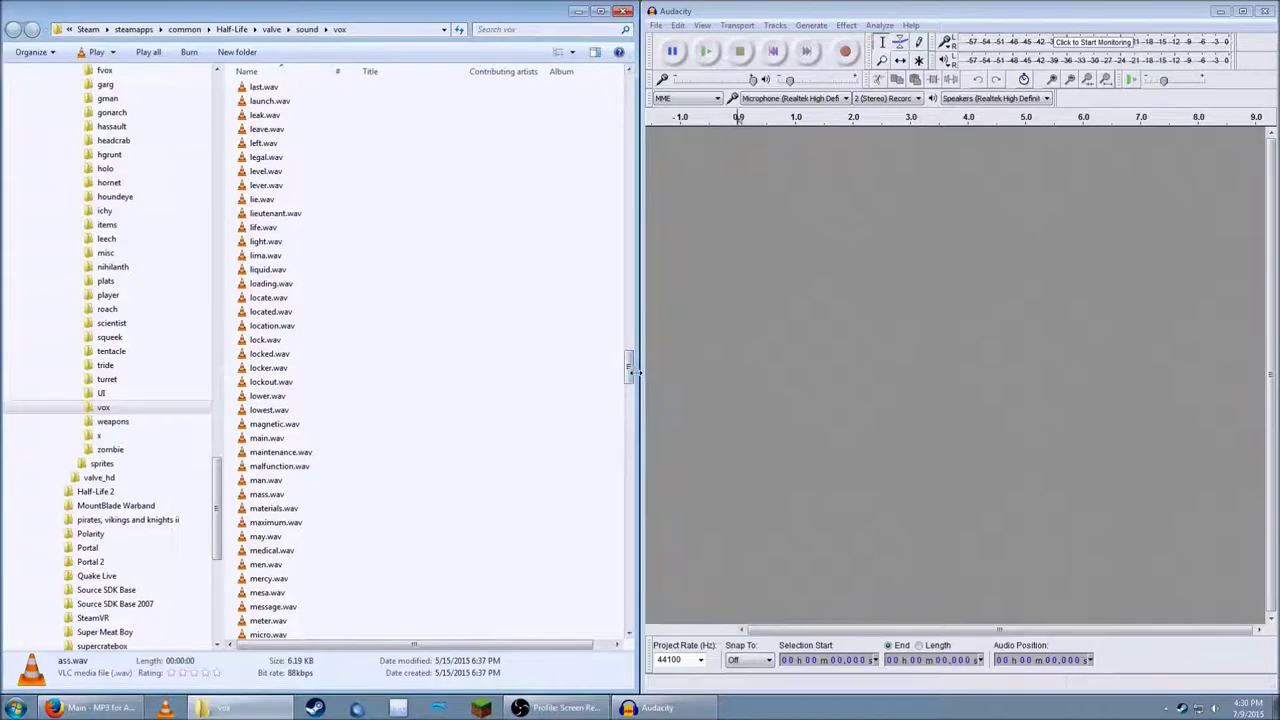
pyautogui.scroll(20, 491, 380)
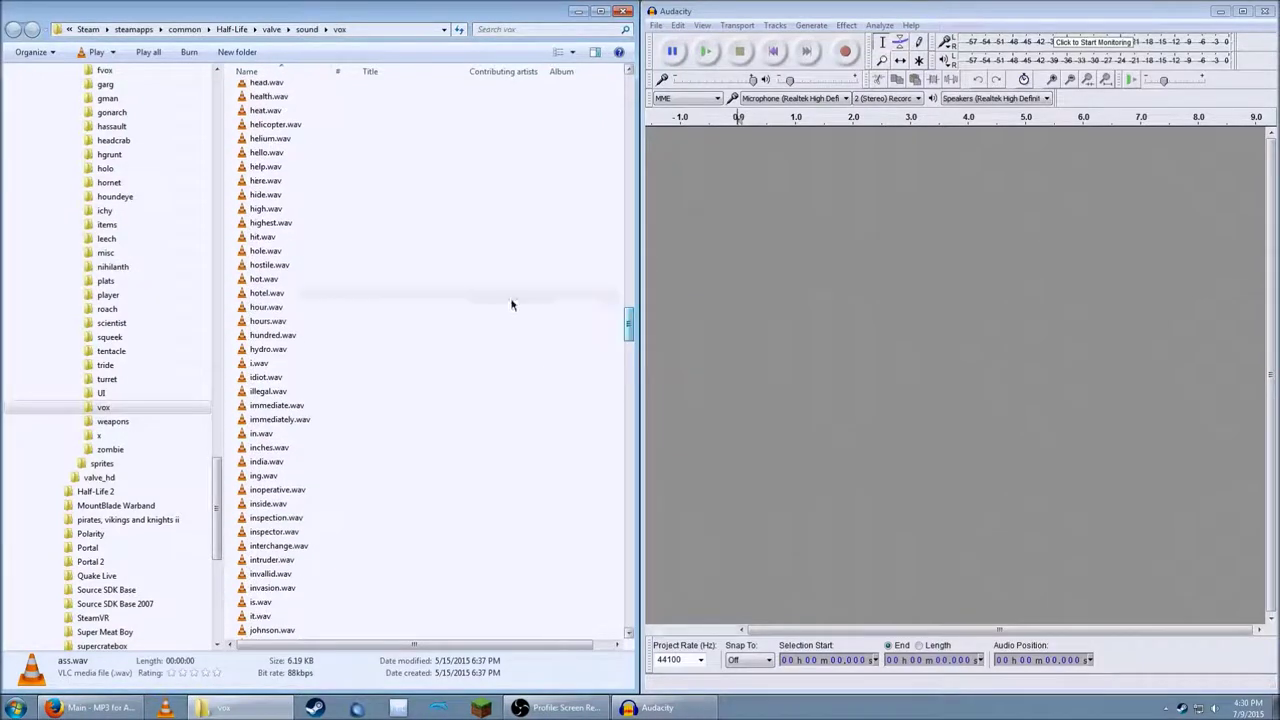
pyautogui.click(265, 153)
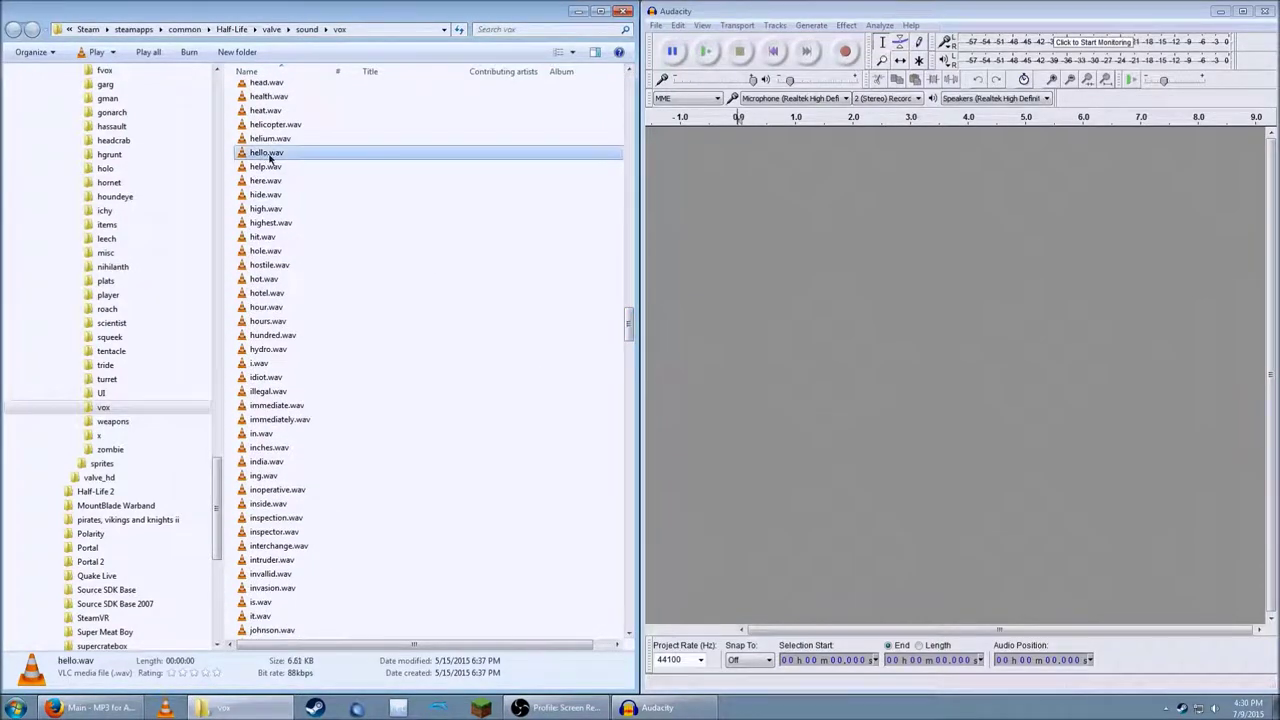
pyautogui.moveTo(770, 240); pyautogui.dragTo(760, 240)
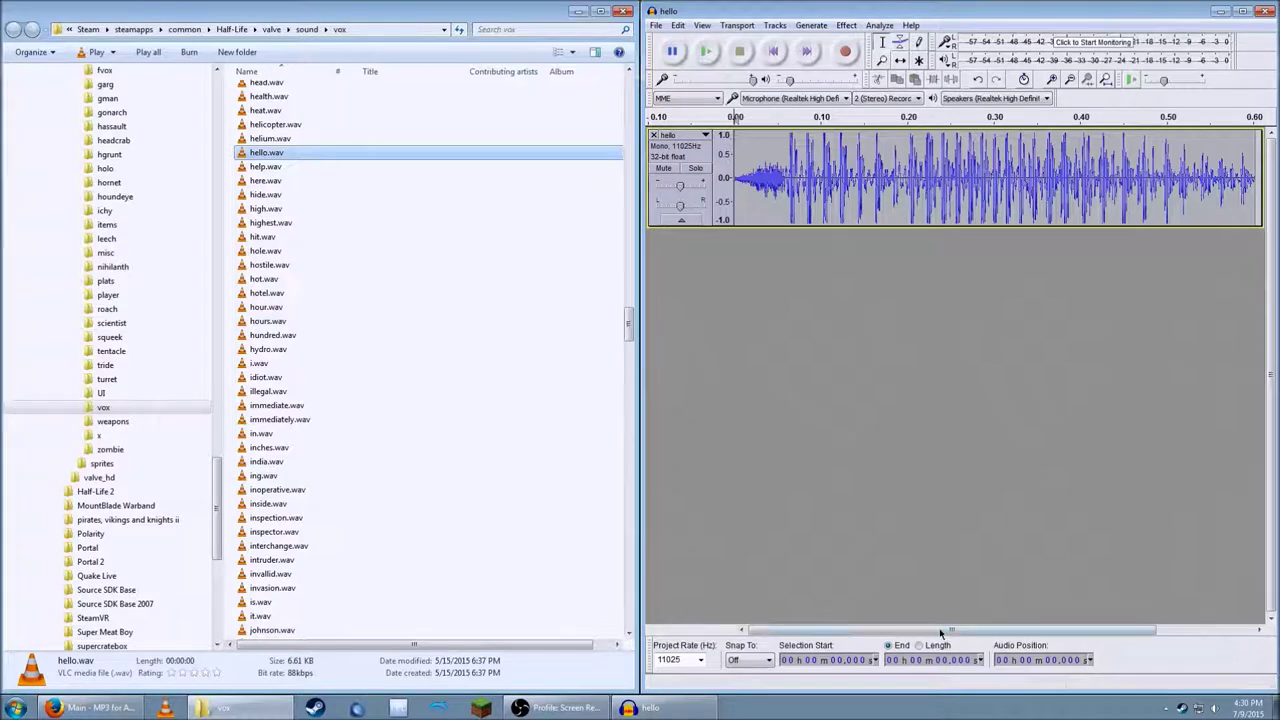
pyautogui.moveTo(957, 631)
pyautogui.mouseDown()
pyautogui.moveTo(1170, 623)
pyautogui.moveTo(950, 630)
pyautogui.mouseUp()
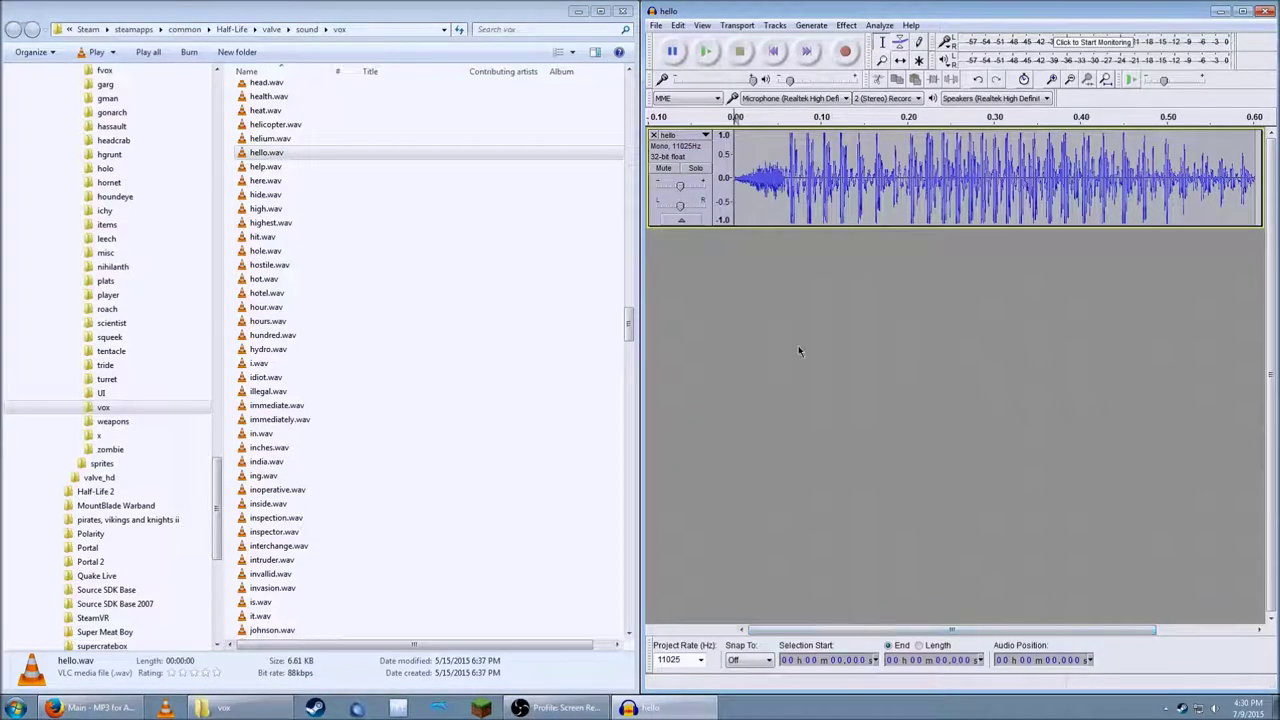
pyautogui.click(706, 55)
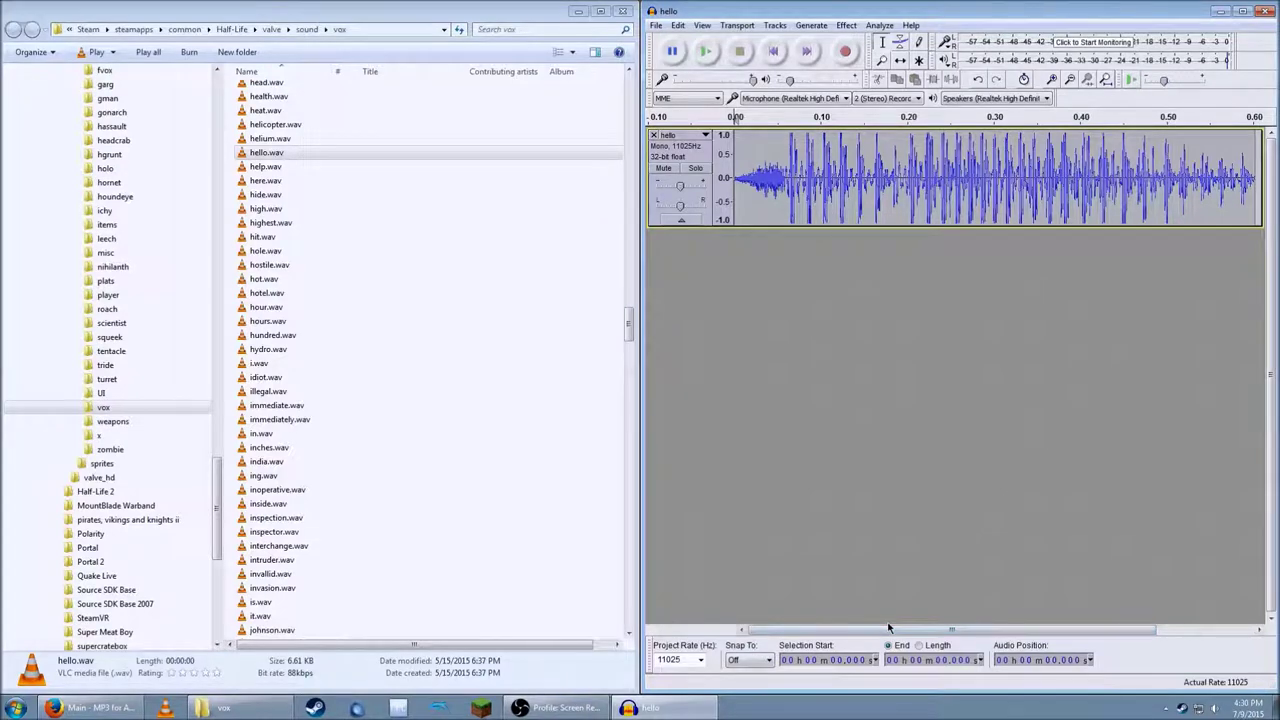
# Add freeman.wav as a second track under hello and play both clips.
pyautogui.moveTo(629, 330); pyautogui.dragTo(403, 509)
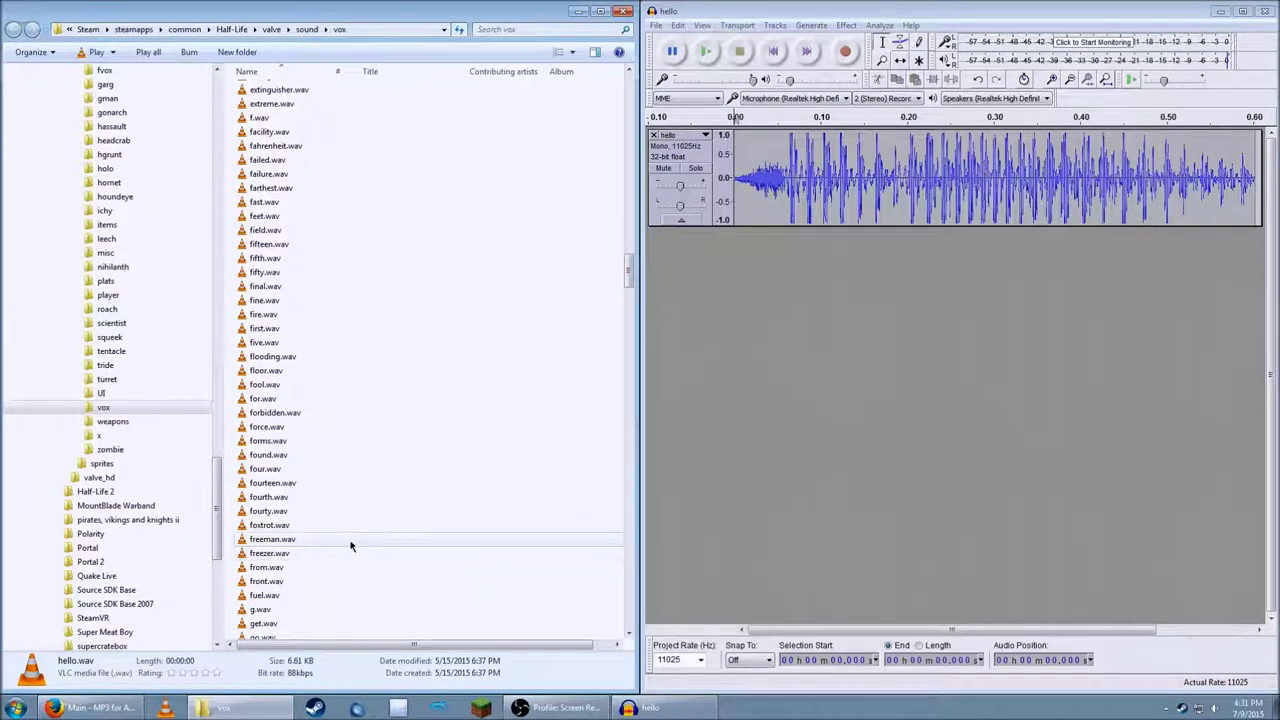
pyautogui.click(390, 541)
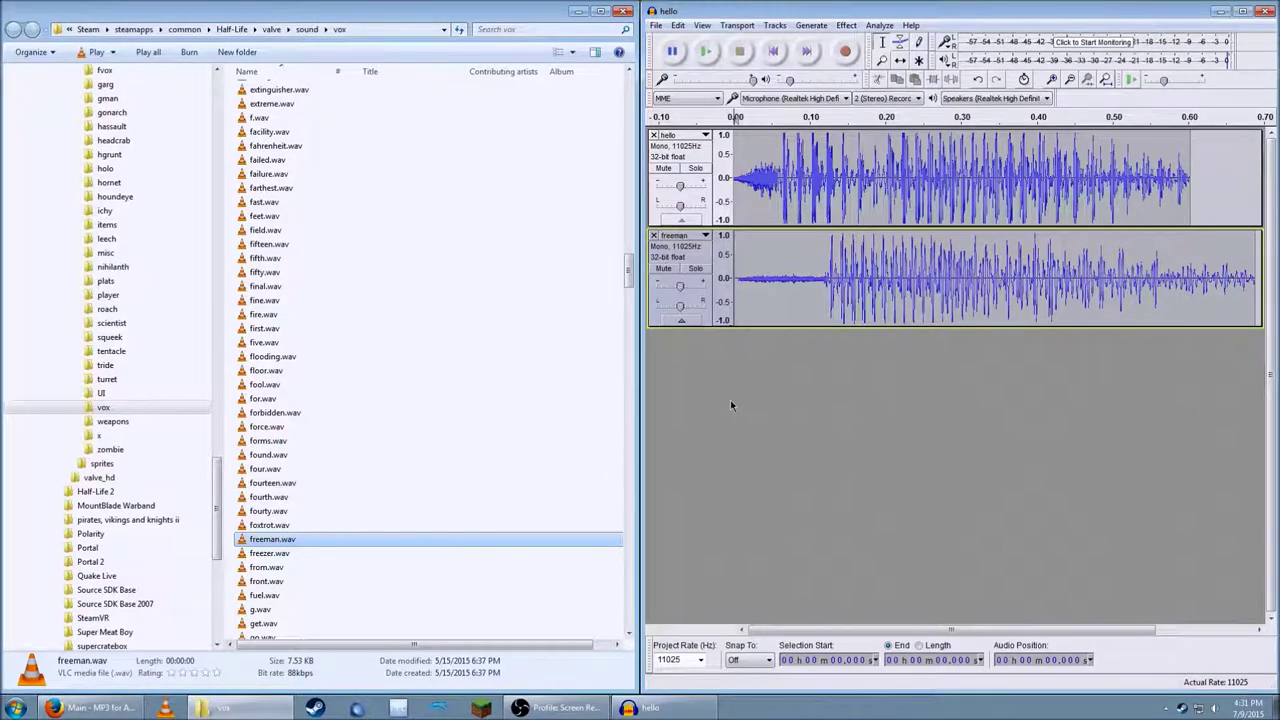
pyautogui.click(706, 55)
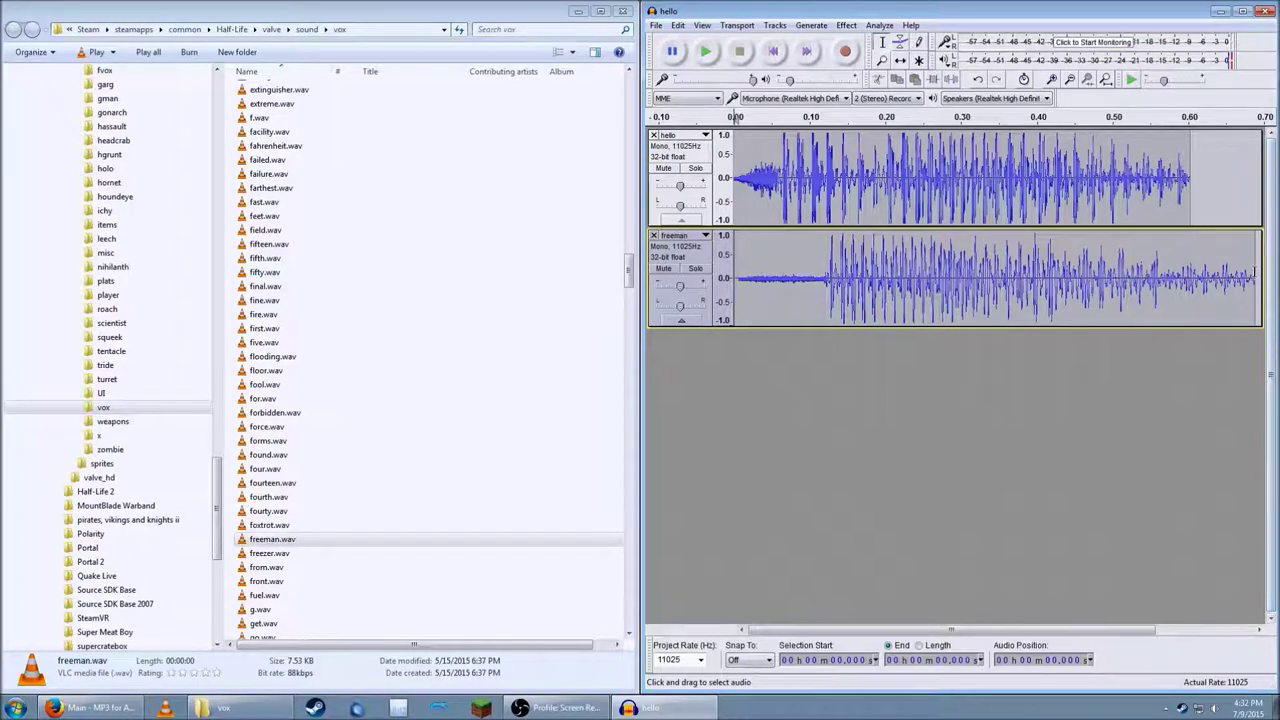
pyautogui.moveTo(1254, 270); pyautogui.dragTo(702, 268)
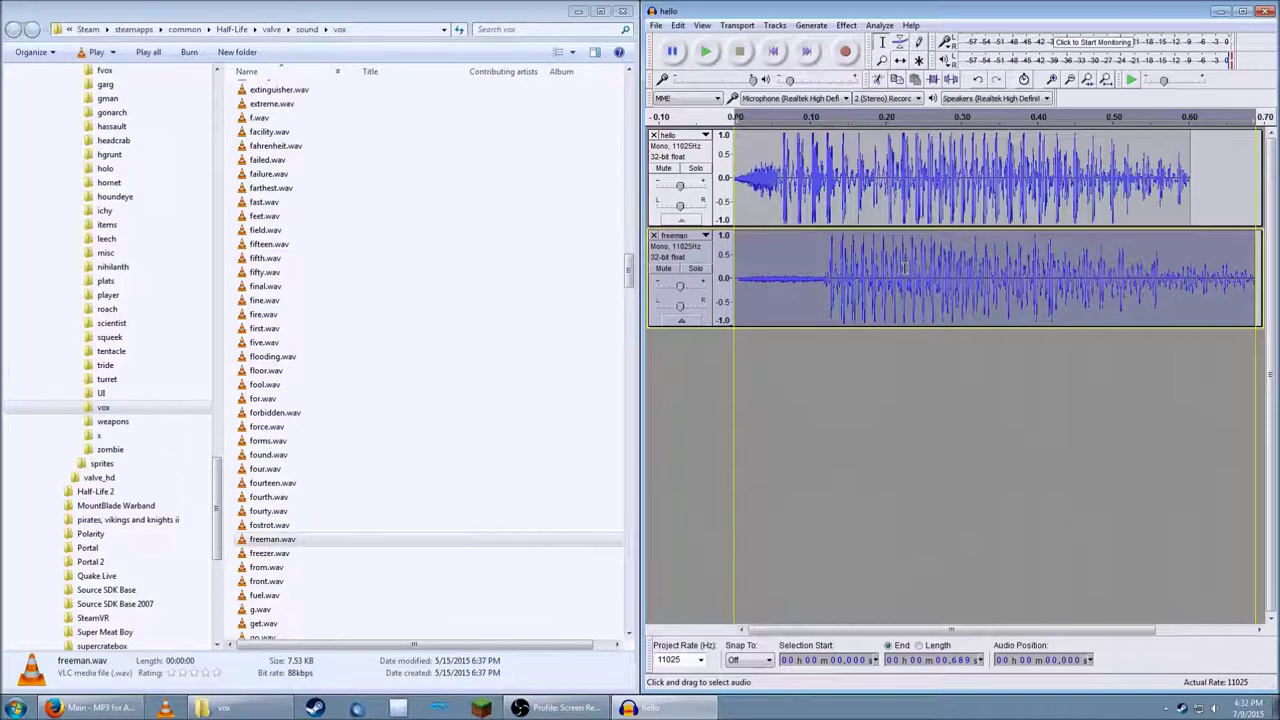
# Cut the freeman audio and paste it at 0.60 s, right after hello ends.
pyautogui.press('Delete')
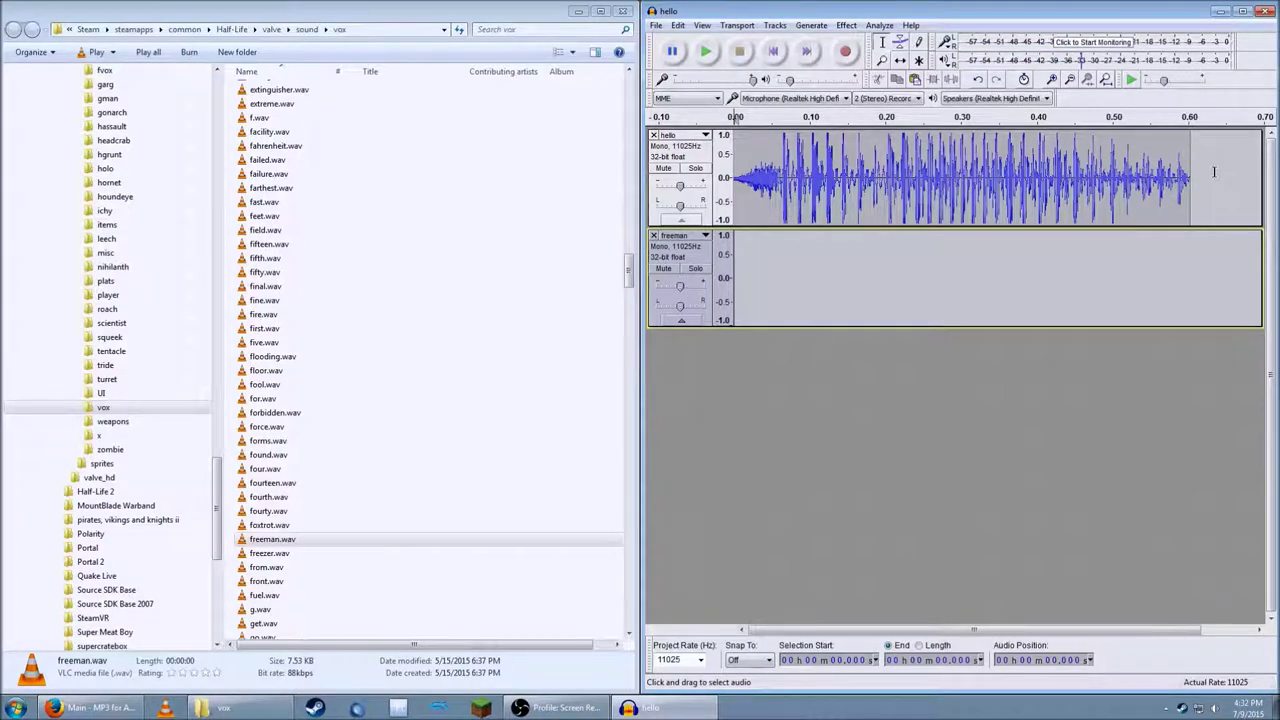
pyautogui.click(1190, 248)
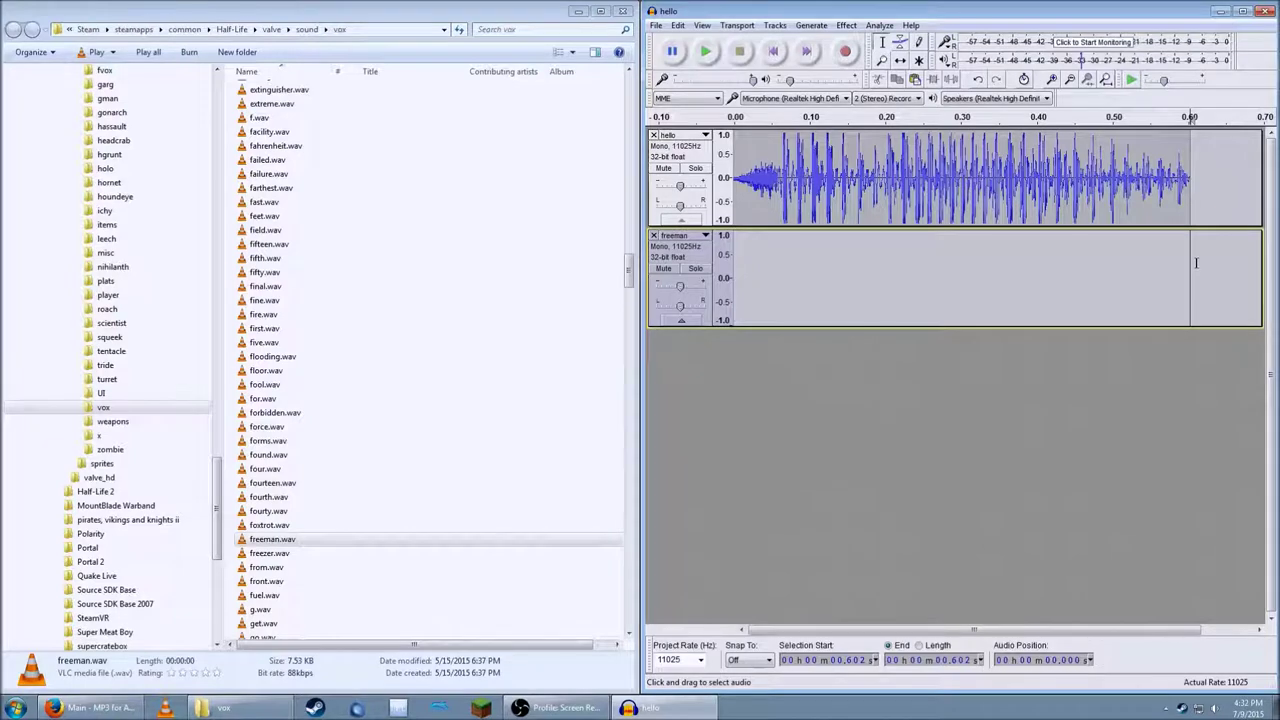
pyautogui.hotkey('ctrl', 'v')
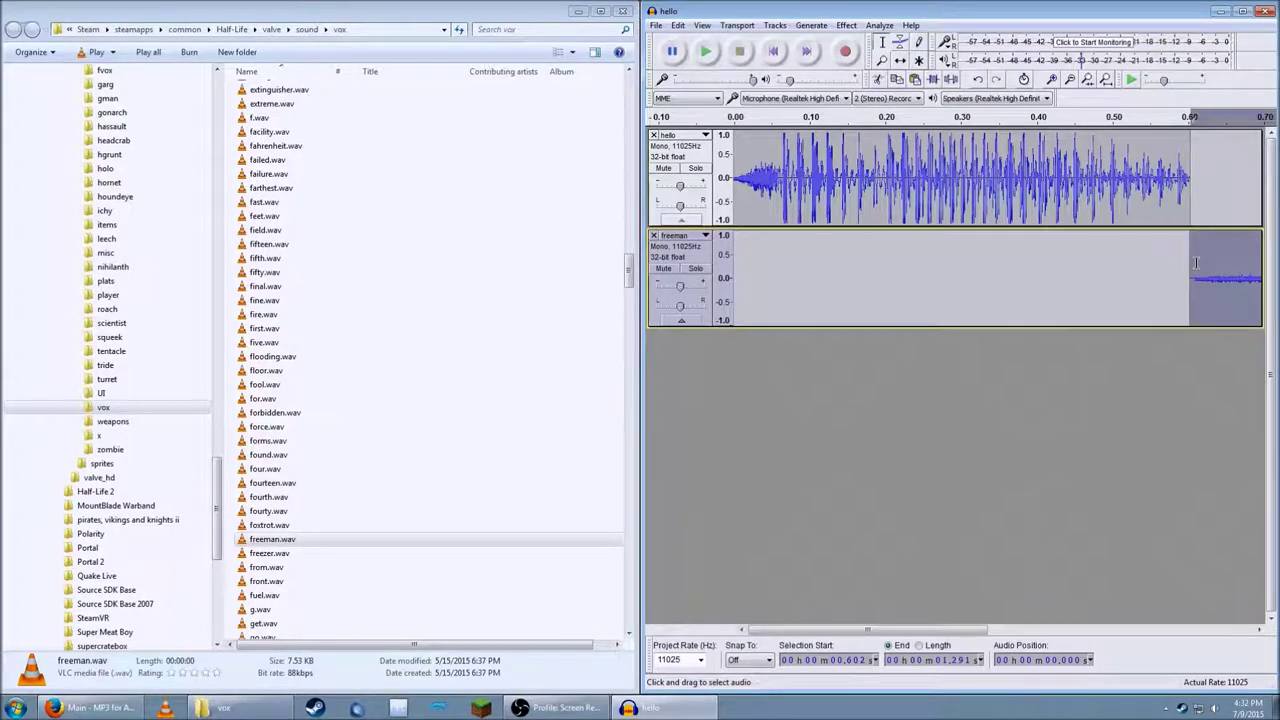
pyautogui.moveTo(945, 630)
pyautogui.mouseDown()
pyautogui.moveTo(1065, 622)
pyautogui.moveTo(945, 622)
pyautogui.mouseUp()
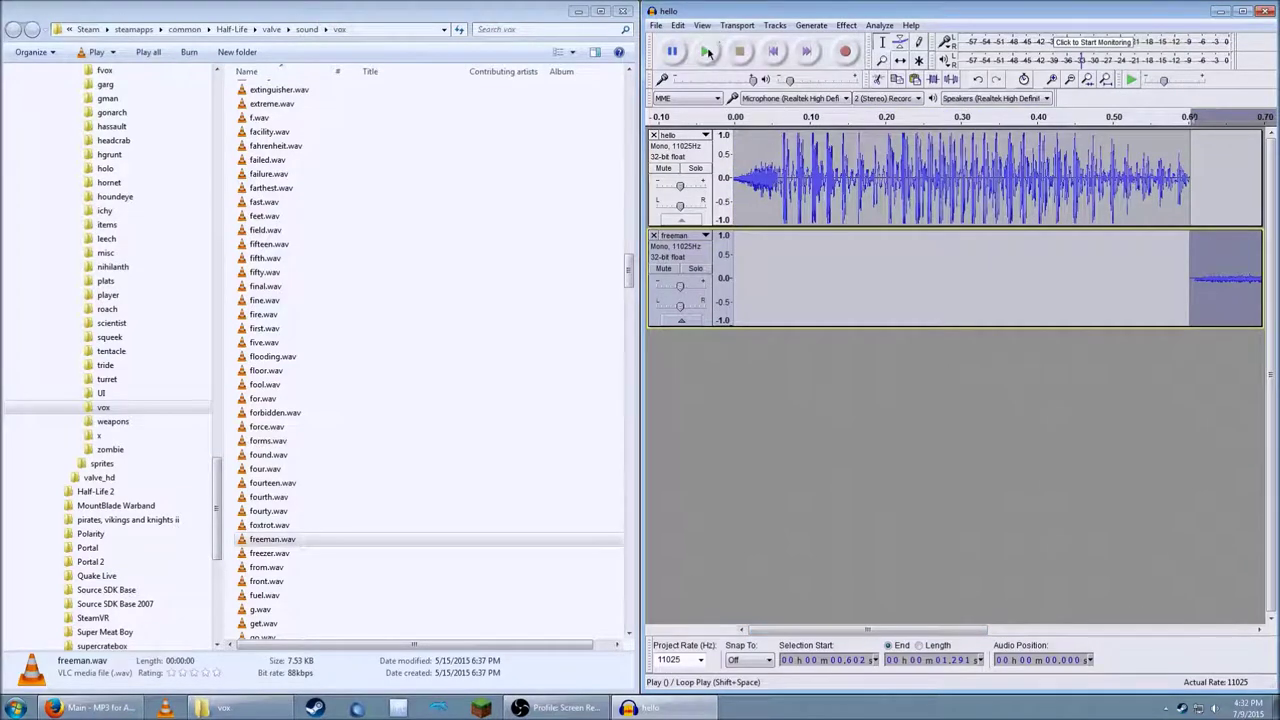
# Play the hello-then-freeman sequence from the start, with Audacity maximized.
pyautogui.click(773, 53)
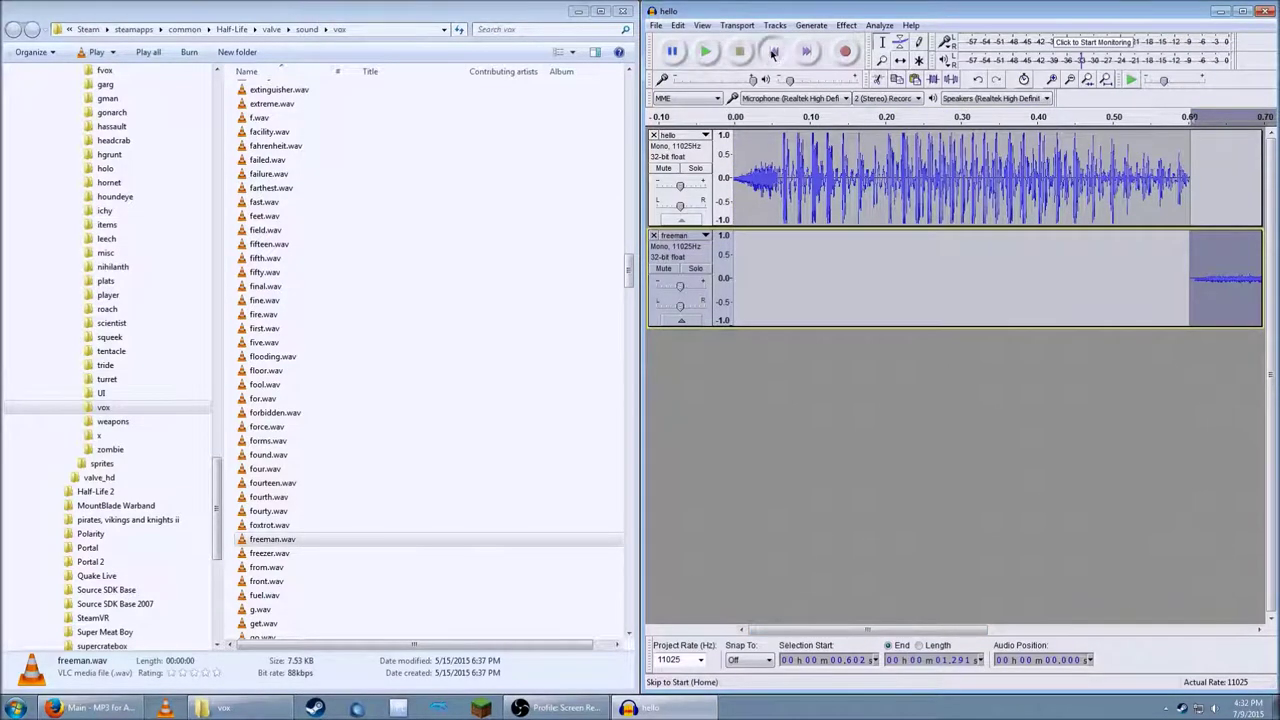
pyautogui.click(706, 52)
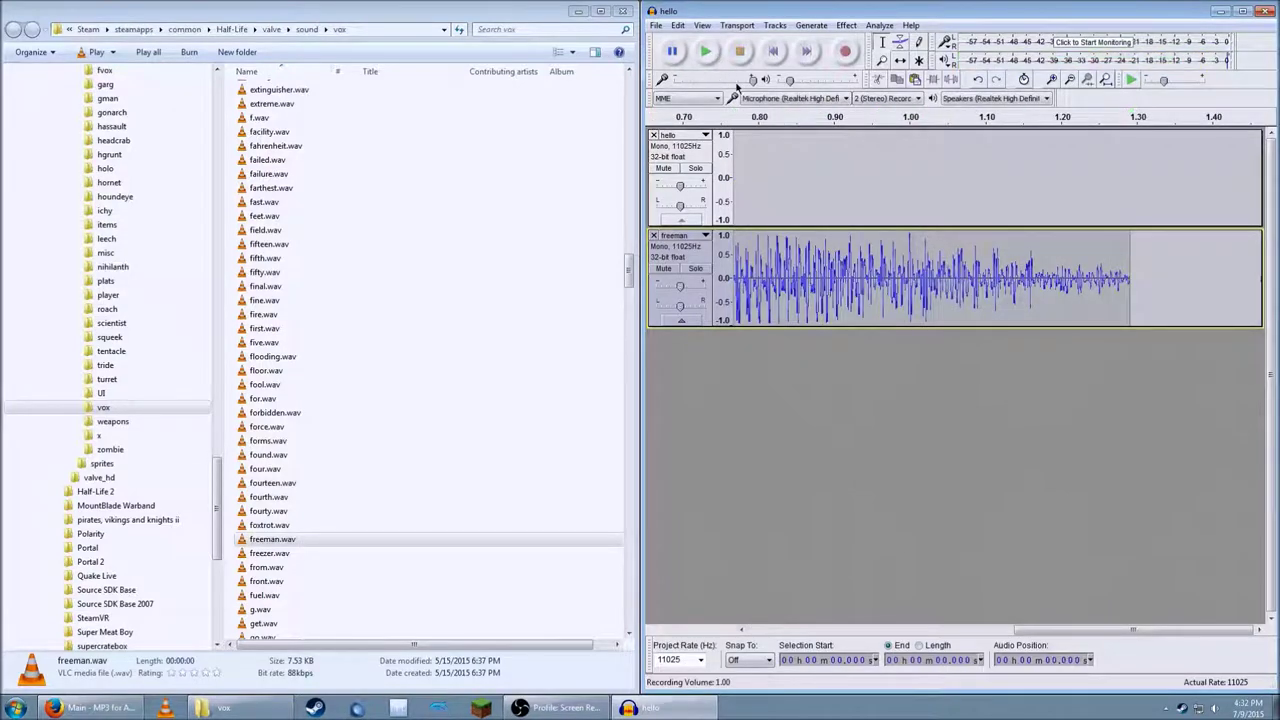
pyautogui.doubleClick(760, 10)
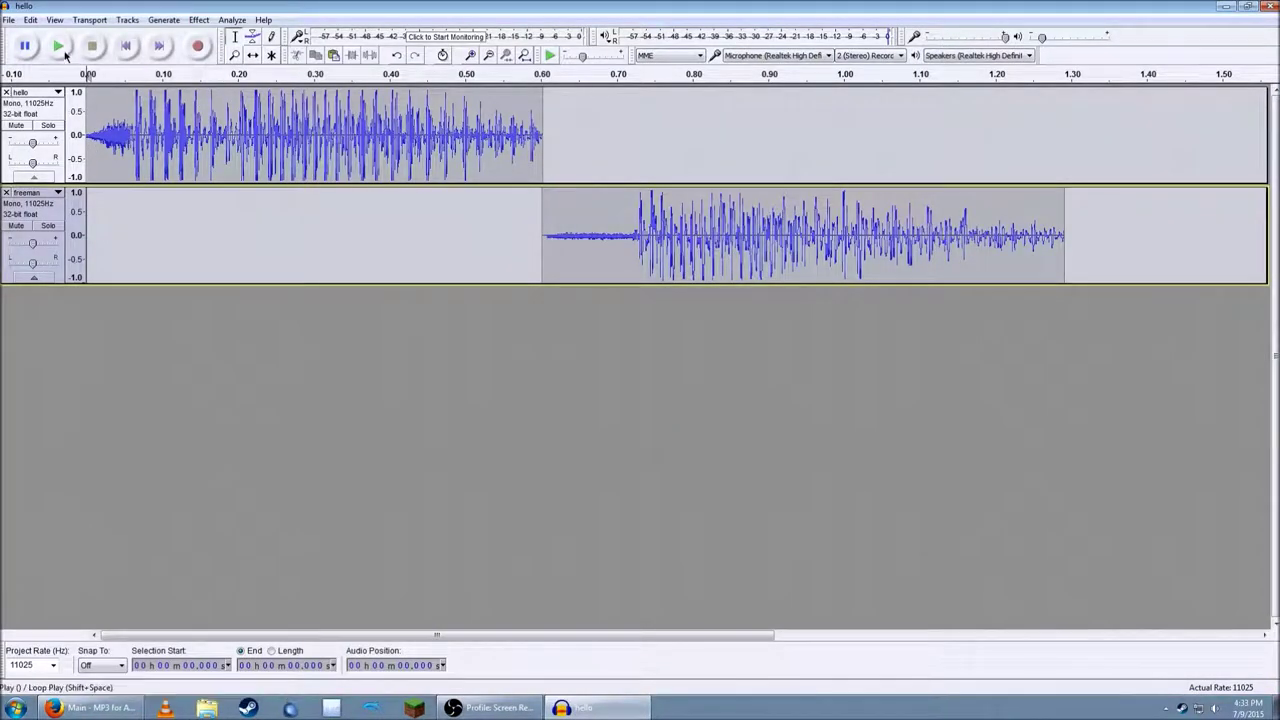
pyautogui.click(60, 48)
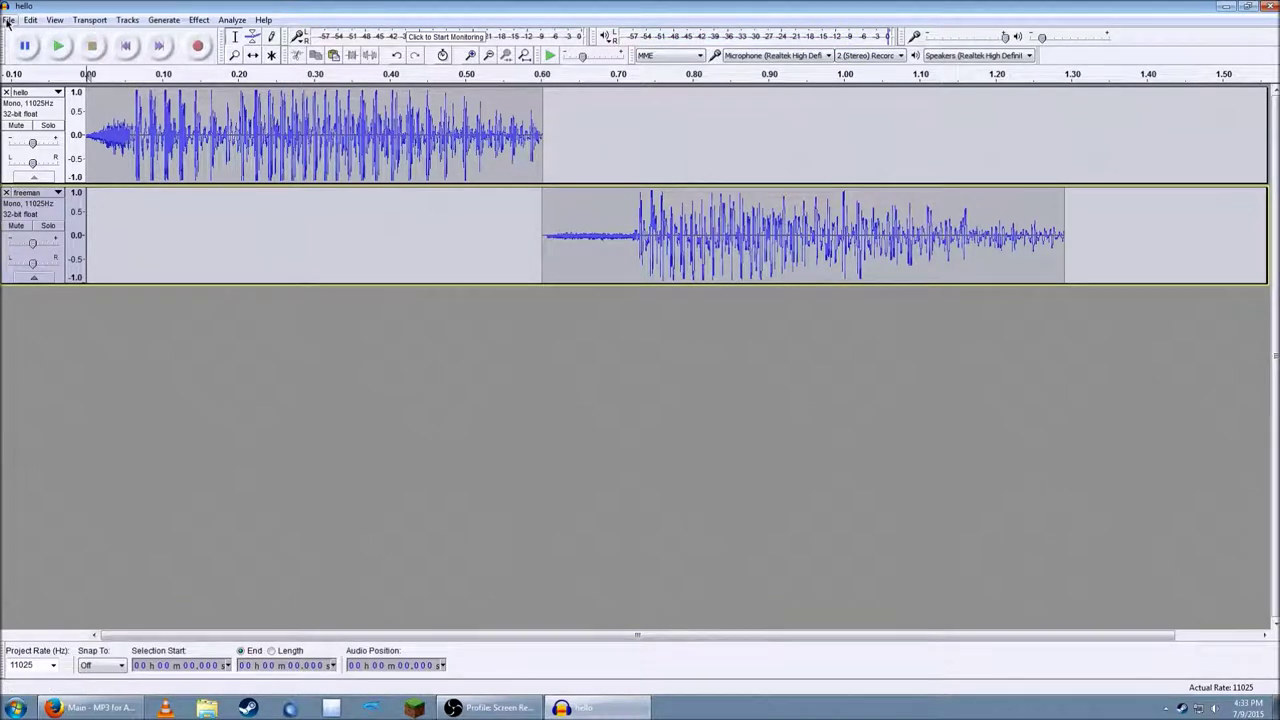
pyautogui.click(8, 21)
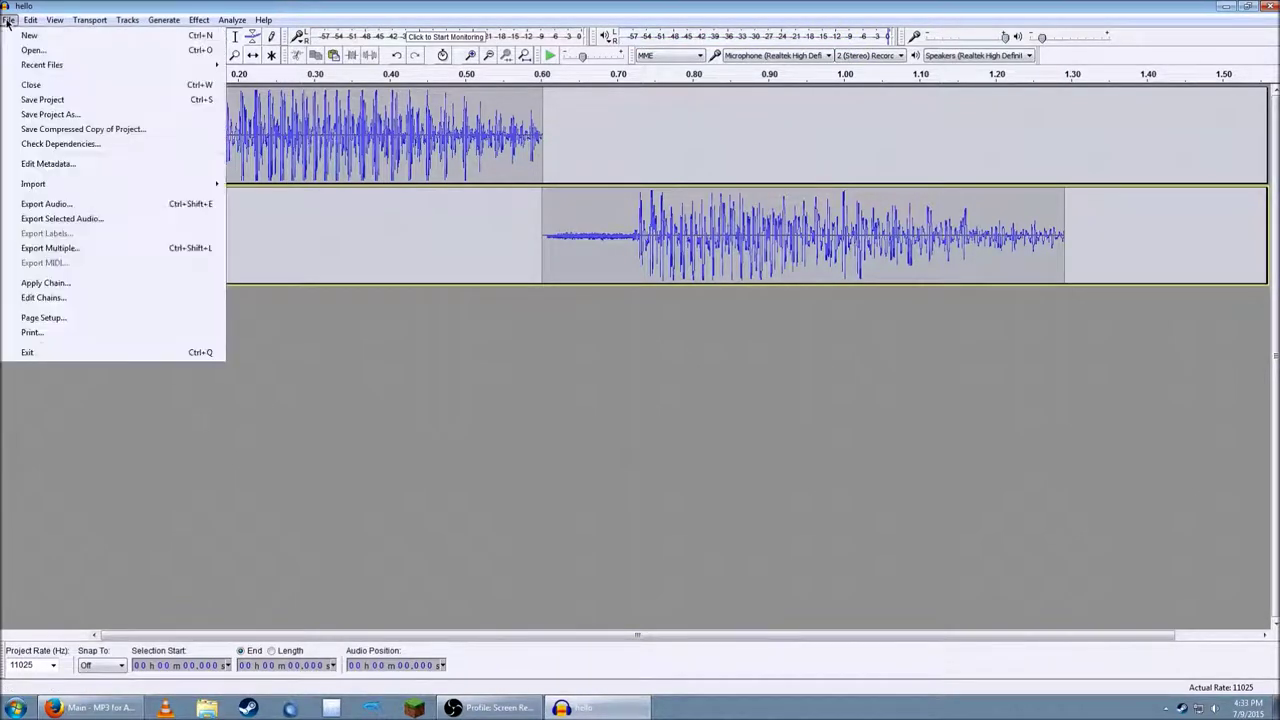
# Set up an MP3 export into the Documents library with the file name 'hello'.
pyautogui.click(123, 208)
pyautogui.write('tttttttttttttttttttttttttttttttttt')
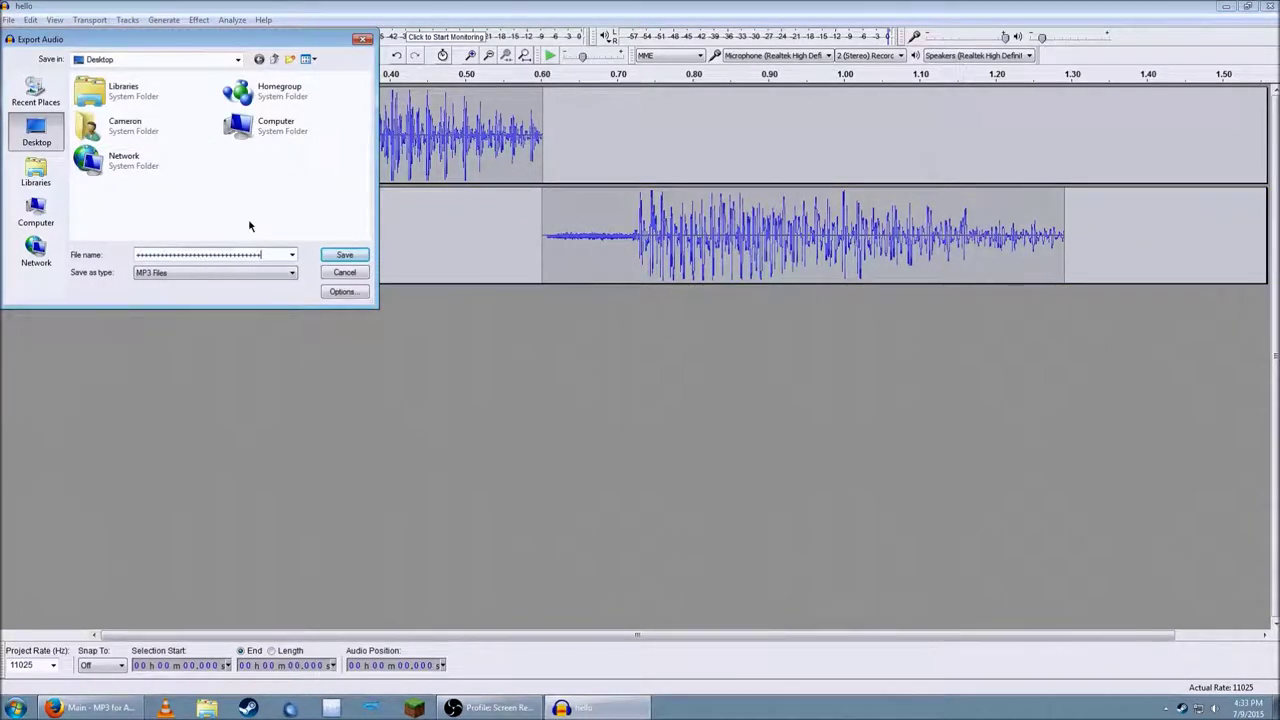
pyautogui.press('BackSpace')
pyautogui.press('BackSpace')
pyautogui.press('BackSpace')
pyautogui.press('BackSpace')
pyautogui.press('BackSpace')
pyautogui.press('BackSpace')
pyautogui.press('BackSpace')
pyautogui.press('BackSpace')
pyautogui.press('BackSpace')
pyautogui.press('BackSpace')
pyautogui.press('BackSpace')
pyautogui.press('BackSpace')
pyautogui.press('BackSpace')
pyautogui.press('BackSpace')
pyautogui.press('BackSpace')
pyautogui.press('BackSpace')
pyautogui.press('BackSpace')
pyautogui.press('BackSpace')
pyautogui.press('BackSpace')
pyautogui.press('BackSpace')
pyautogui.click(116, 170)
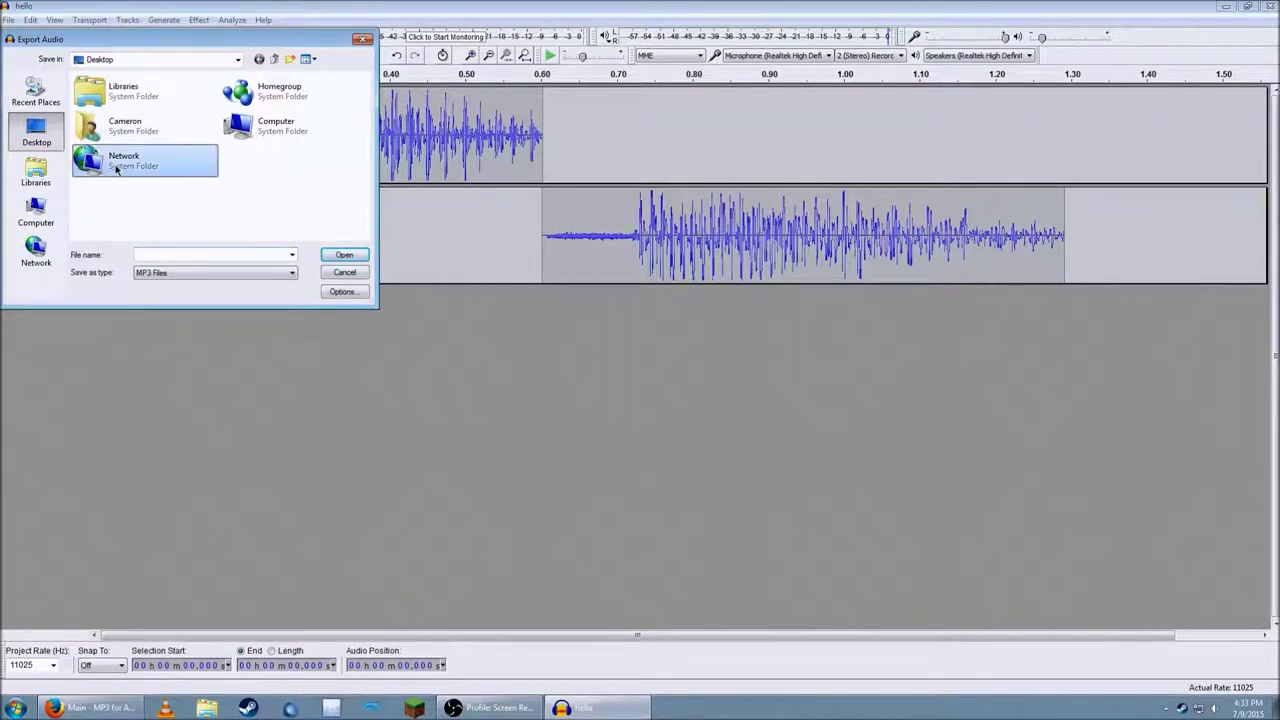
pyautogui.click(35, 175)
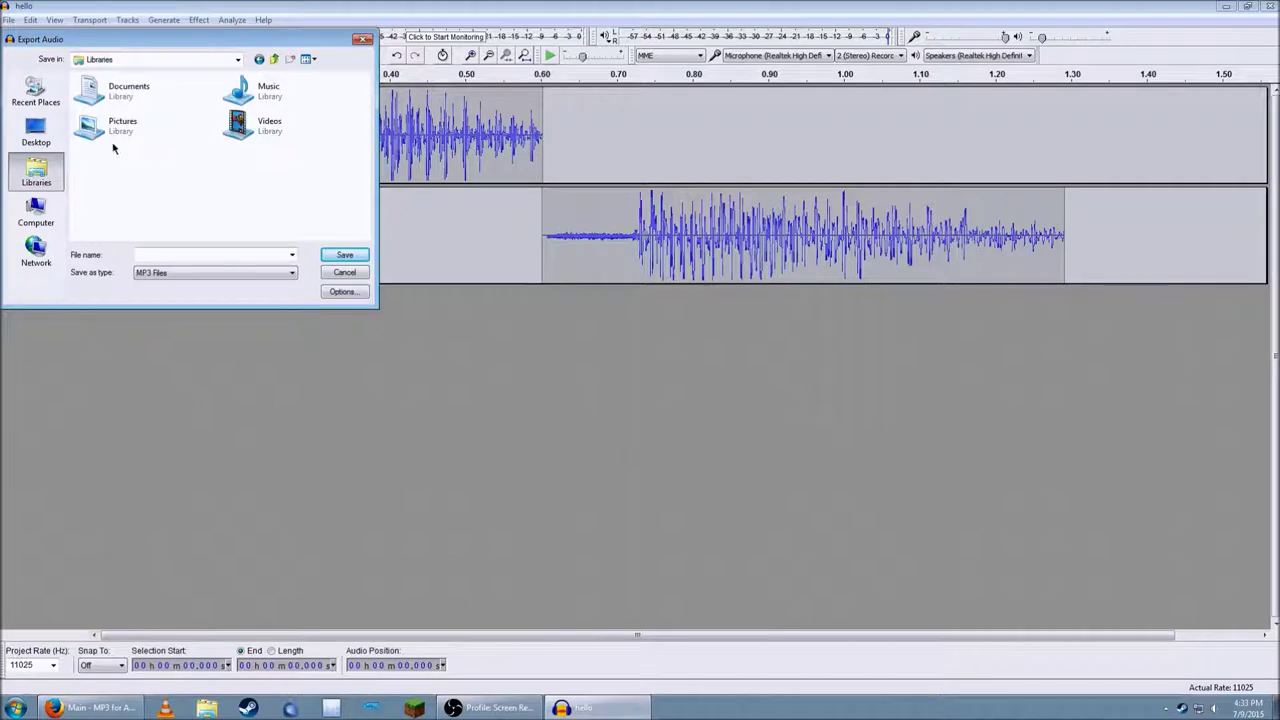
pyautogui.doubleClick(126, 89)
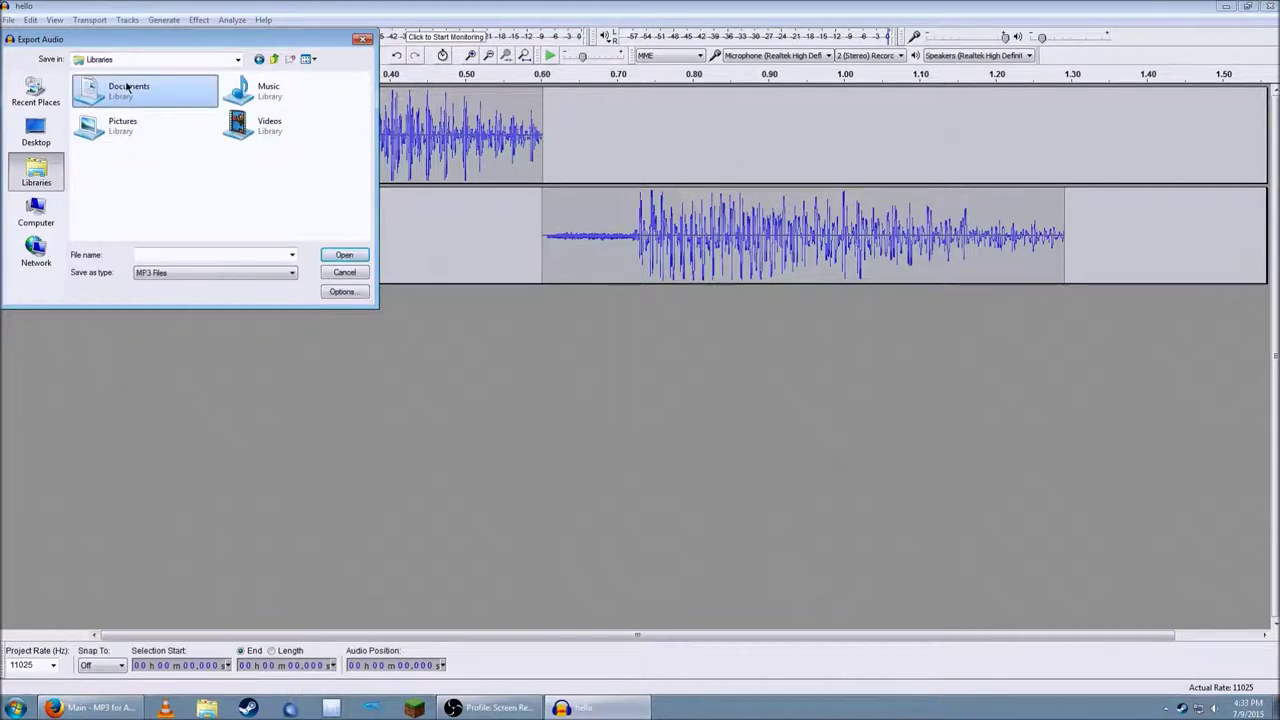
pyautogui.click(150, 254)
pyautogui.write('hello')
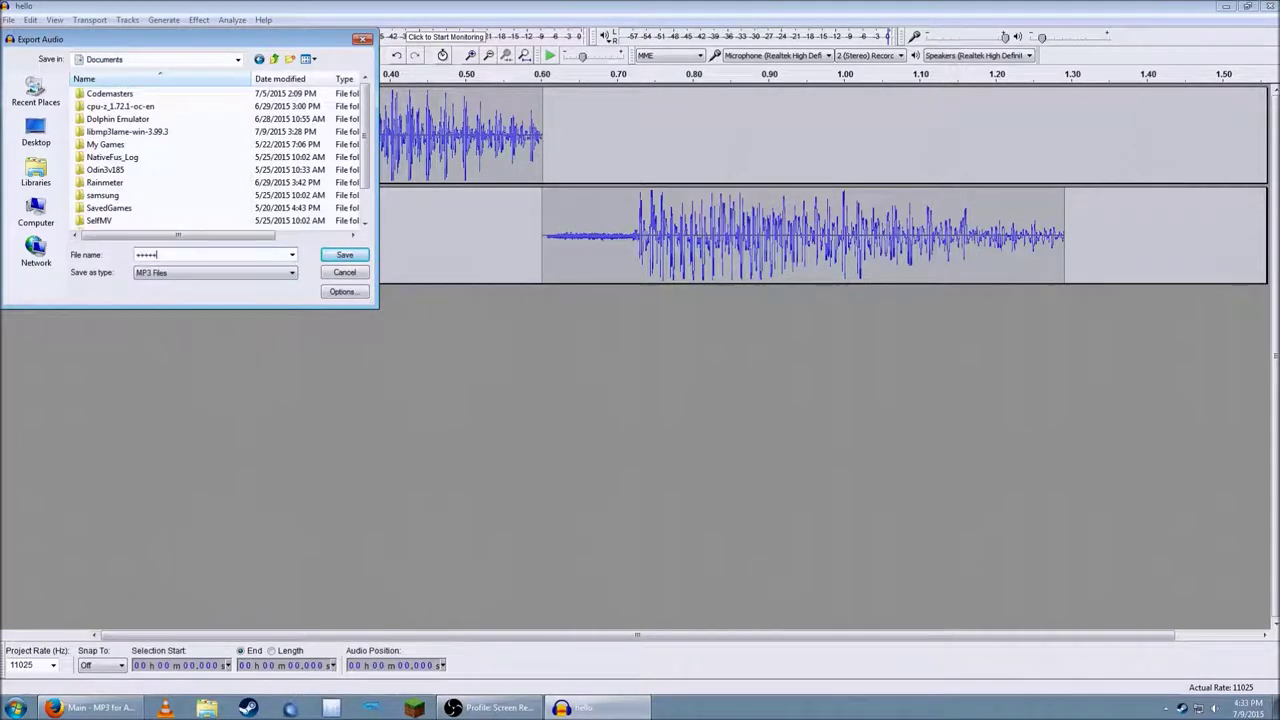
pyautogui.write('oooooooooooooooooooooooooooooooooooo')
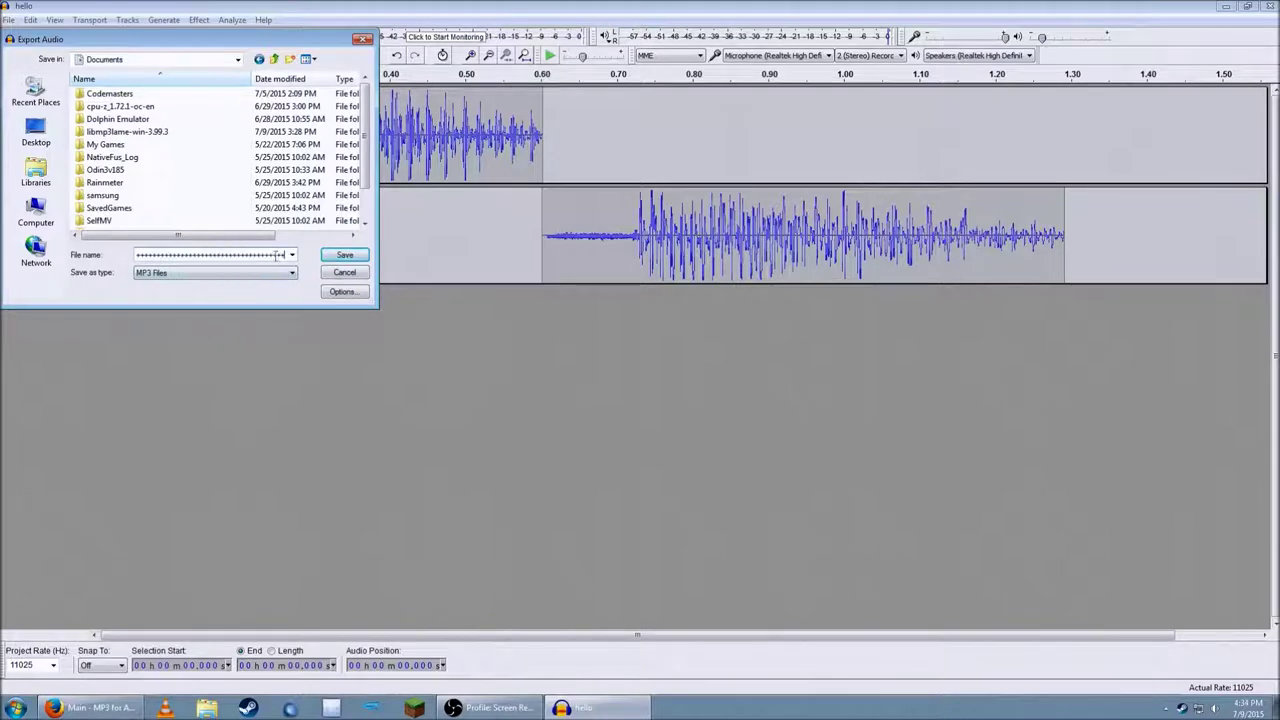
pyautogui.press('BackSpace')
pyautogui.press('BackSpace')
pyautogui.press('BackSpace')
pyautogui.press('BackSpace')
pyautogui.press('BackSpace')
pyautogui.press('BackSpace')
pyautogui.press('BackSpace')
pyautogui.press('BackSpace')
pyautogui.press('BackSpace')
pyautogui.press('BackSpace')
pyautogui.press('BackSpace')
pyautogui.press('BackSpace')
pyautogui.press('BackSpace')
pyautogui.press('BackSpace')
pyautogui.press('BackSpace')
pyautogui.press('BackSpace')
pyautogui.press('BackSpace')
pyautogui.press('BackSpace')
pyautogui.press('BackSpace')
pyautogui.press('BackSpace')
# Save the MP3, silencing the mono mixdown warning and leaving metadata empty, then minimize Audacity.
pyautogui.press('Return')
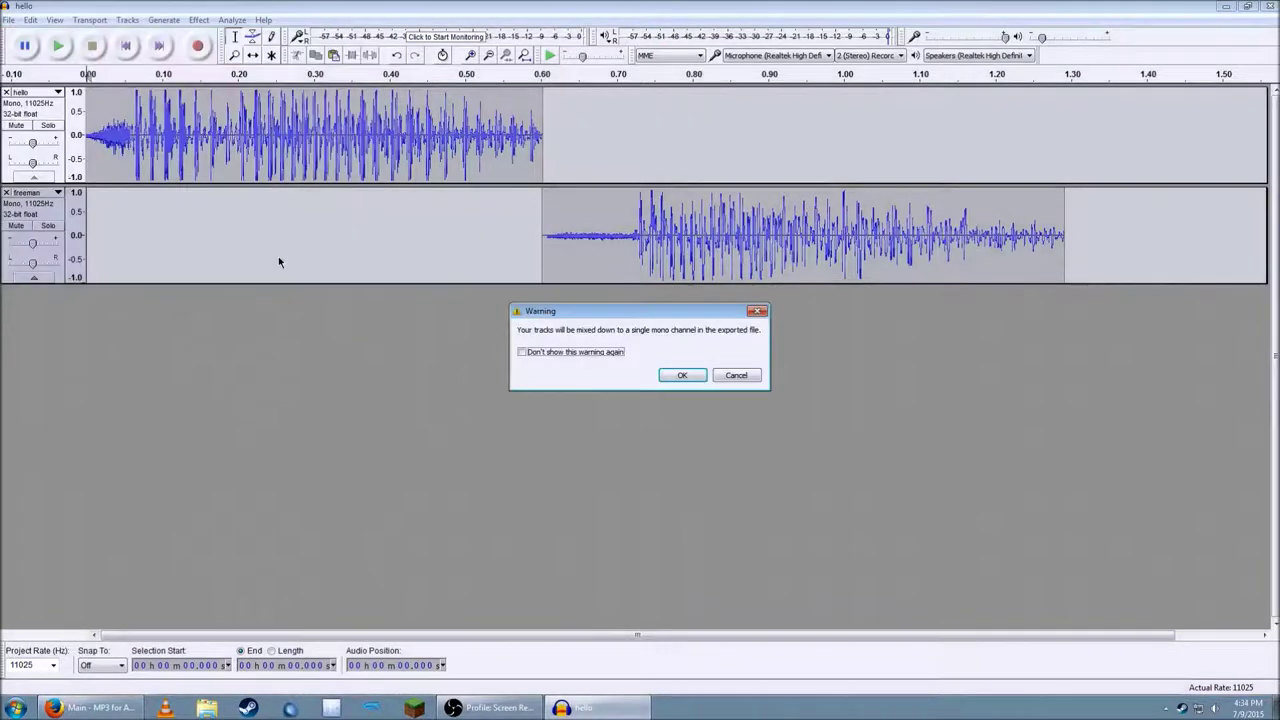
pyautogui.click(521, 352)
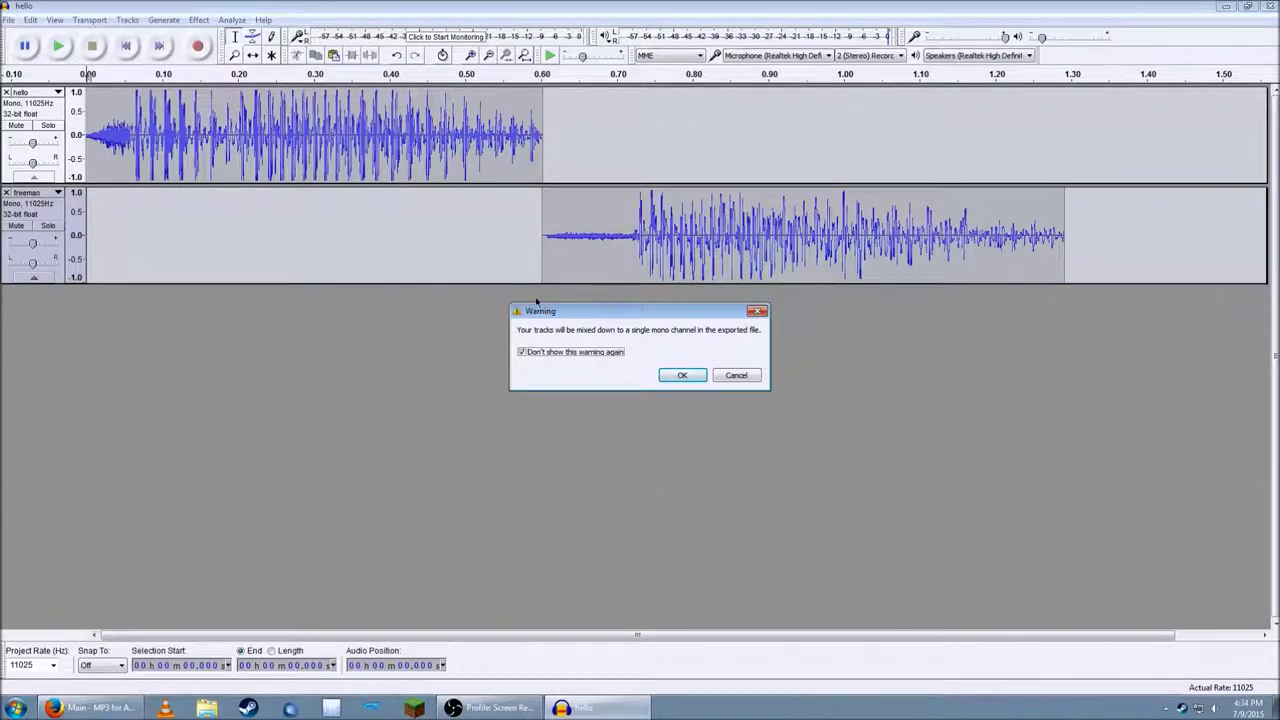
pyautogui.click(676, 377)
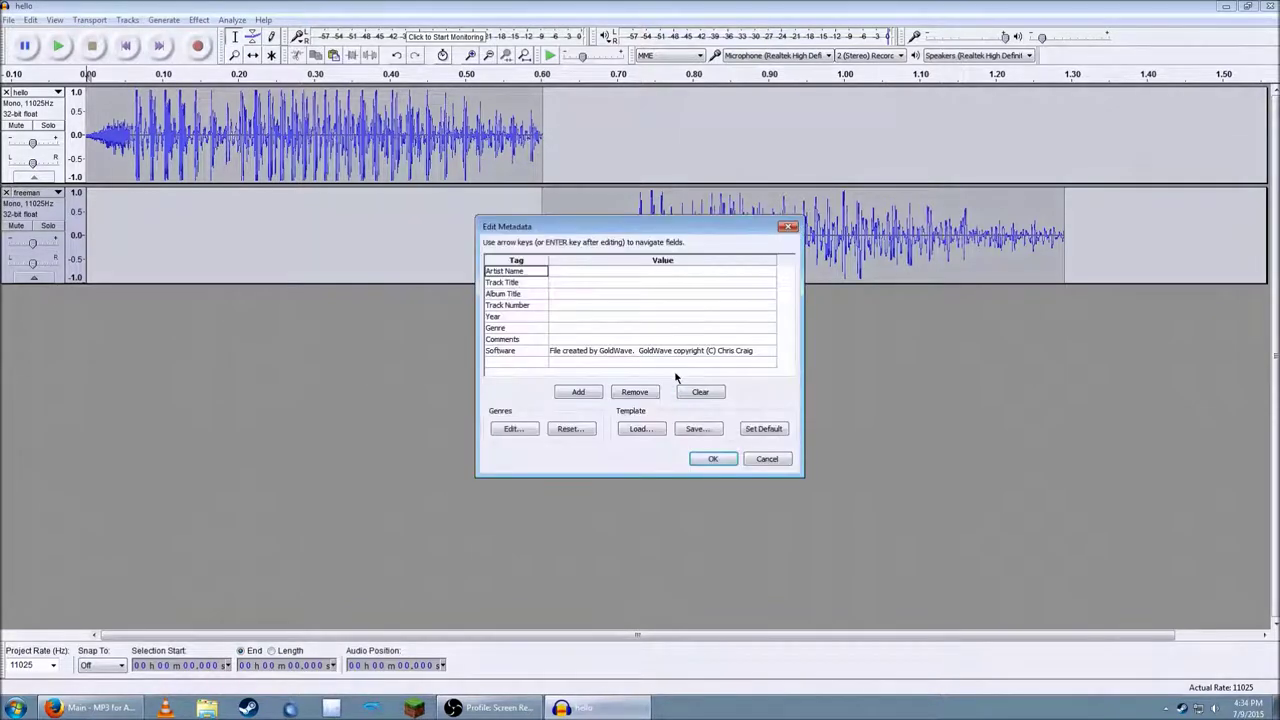
pyautogui.click(713, 461)
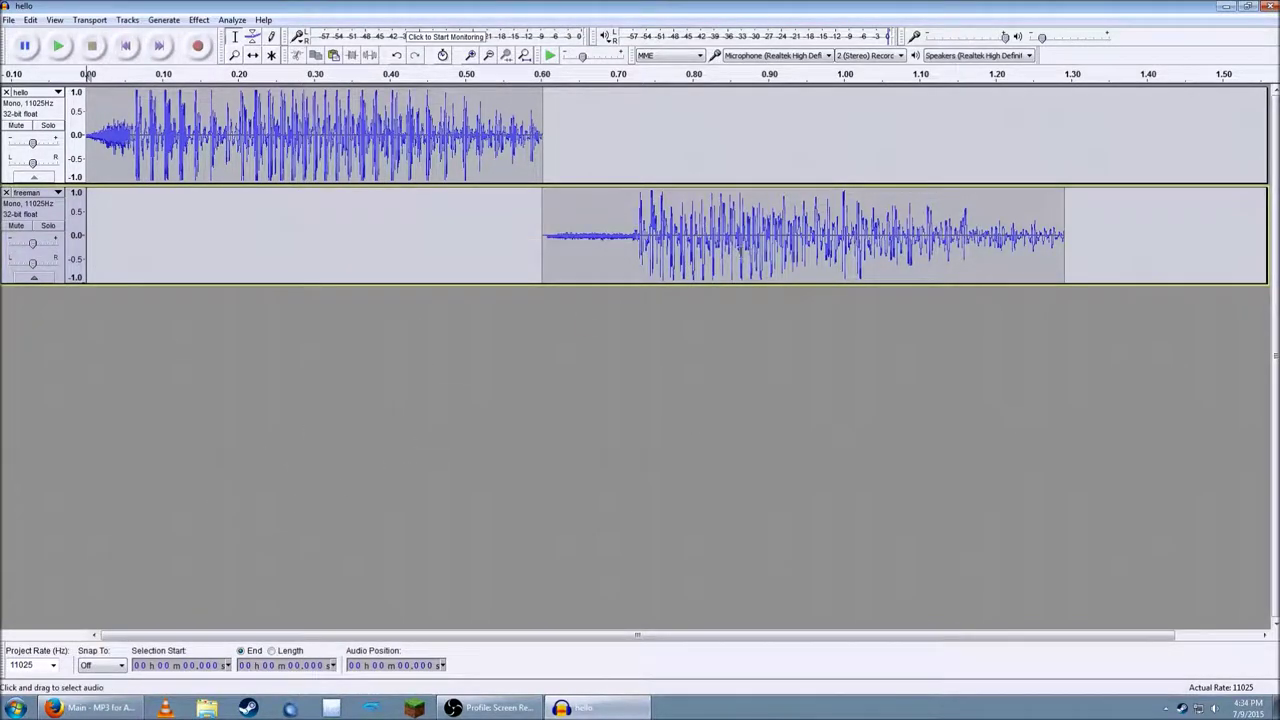
pyautogui.click(1226, 6)
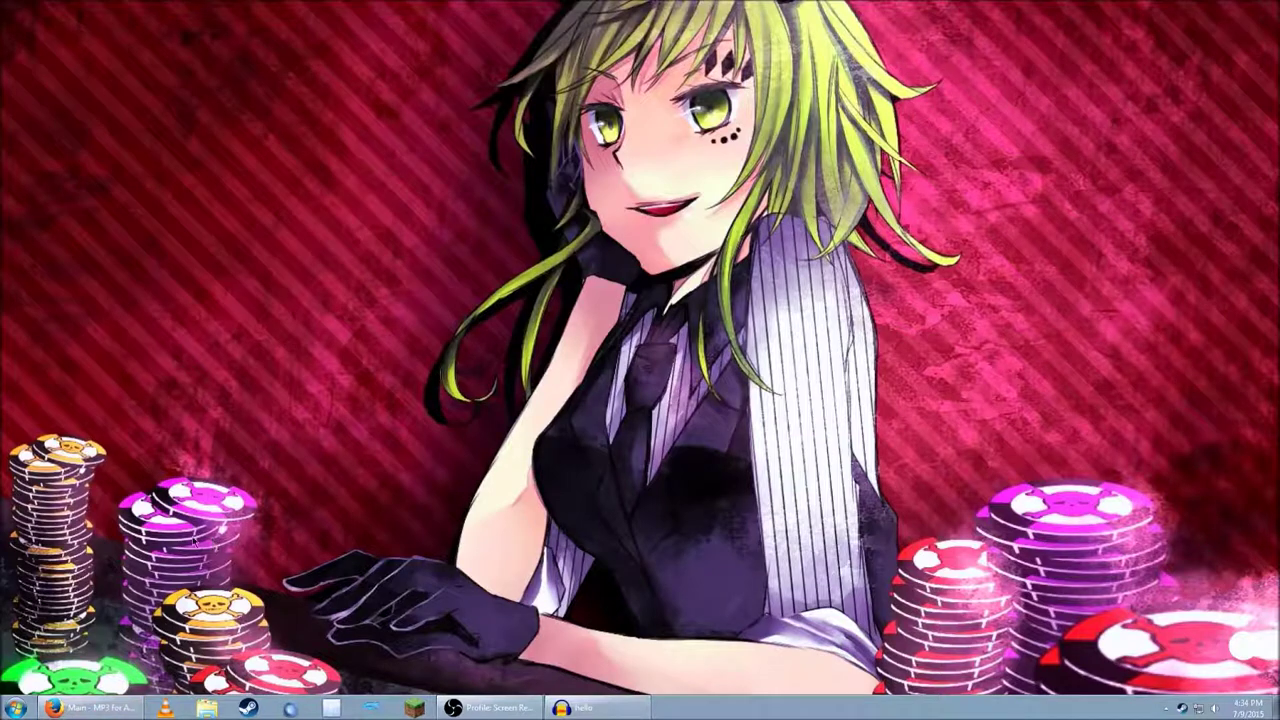
# Download libmp3lame-win-3.99.3.zip from the Windows section of the LAME page in Firefox.
pyautogui.click(100, 708)
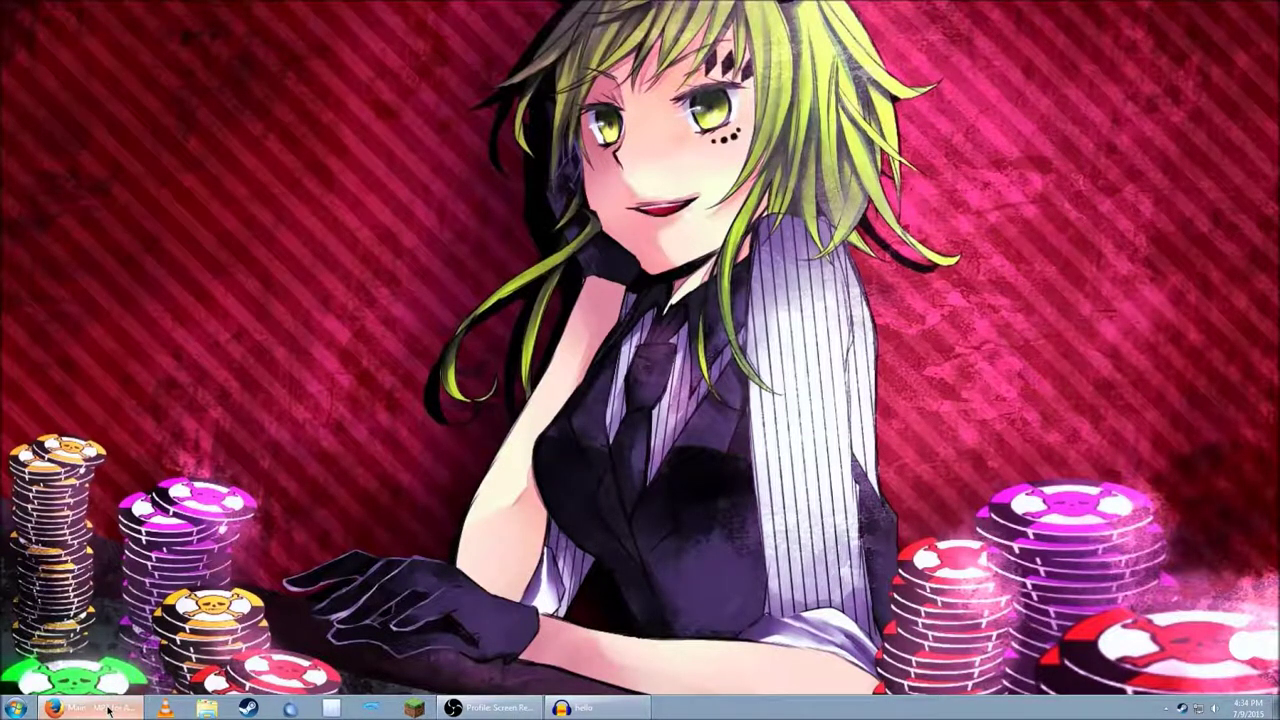
pyautogui.scroll(10, 542, 258)
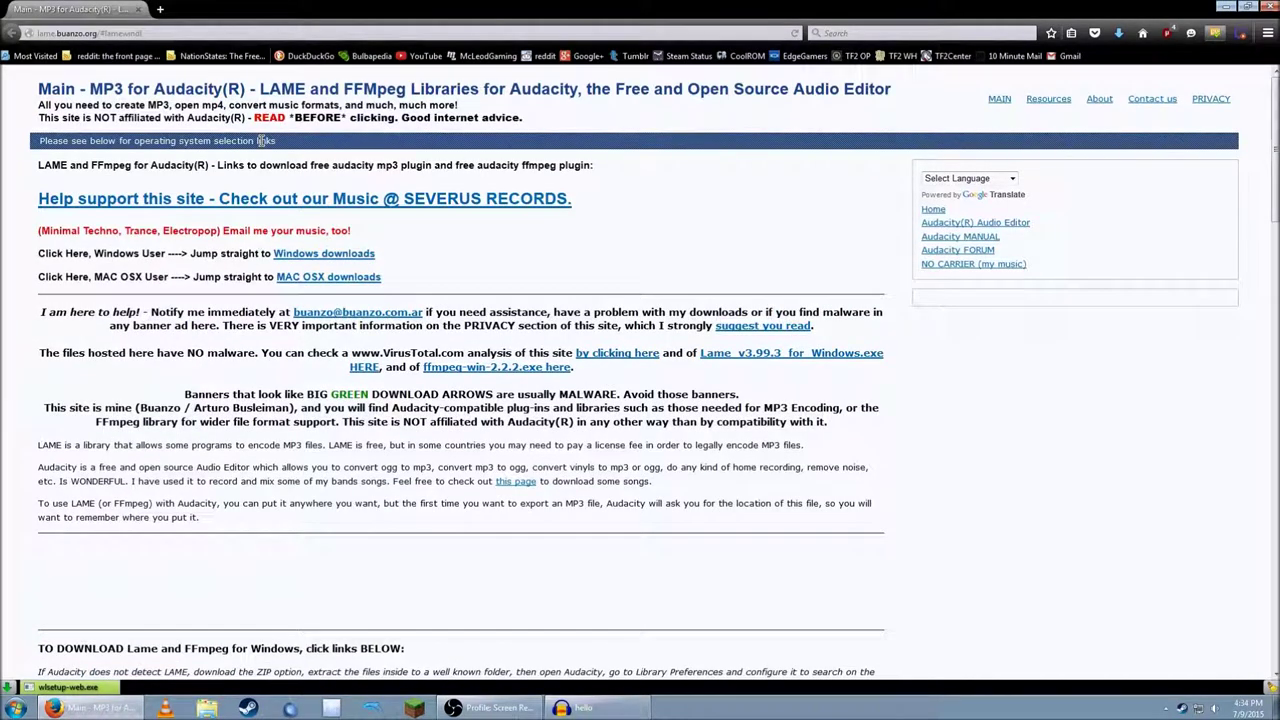
pyautogui.scroll(-10, 300, 234)
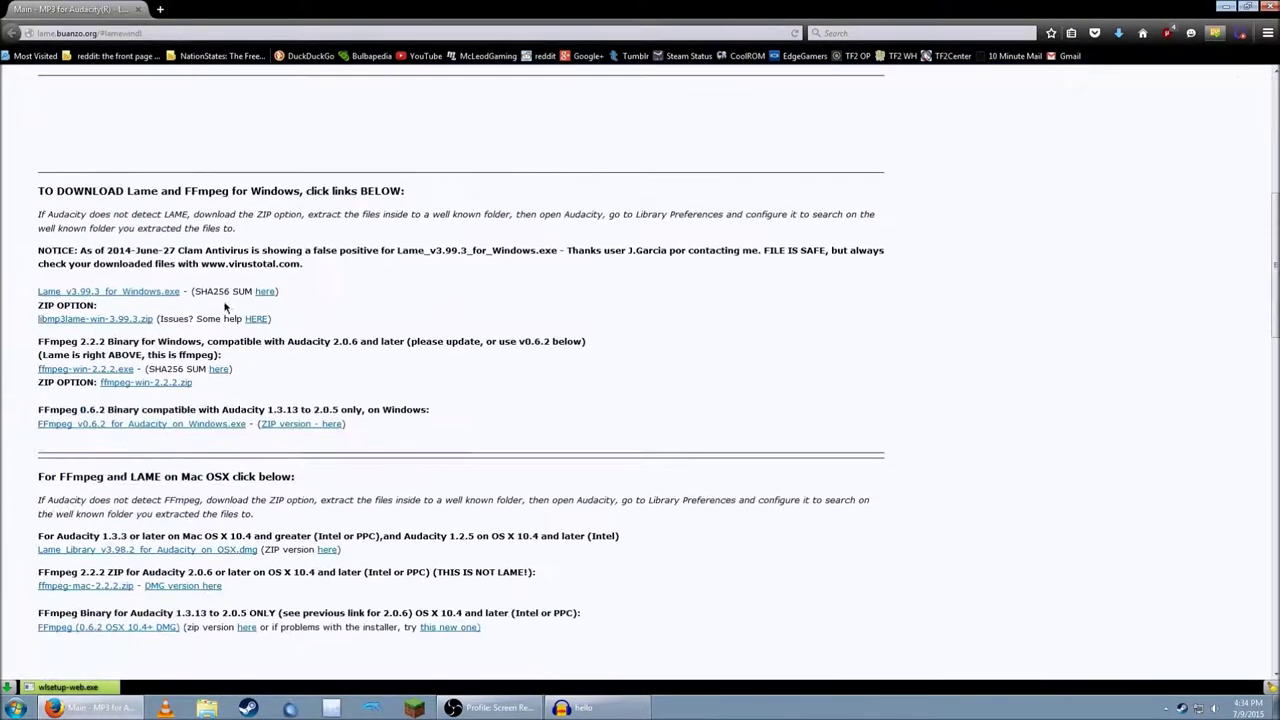
pyautogui.scroll(2, 419, 222)
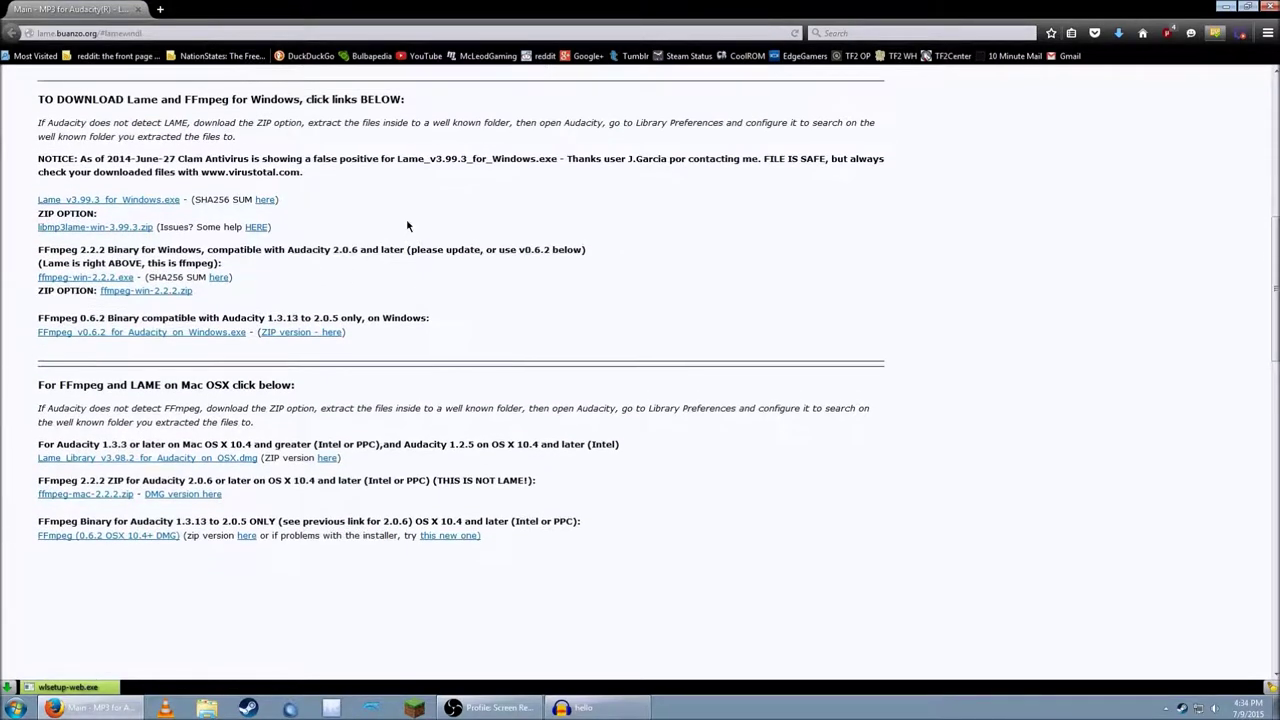
pyautogui.moveTo(31, 114); pyautogui.dragTo(402, 115)
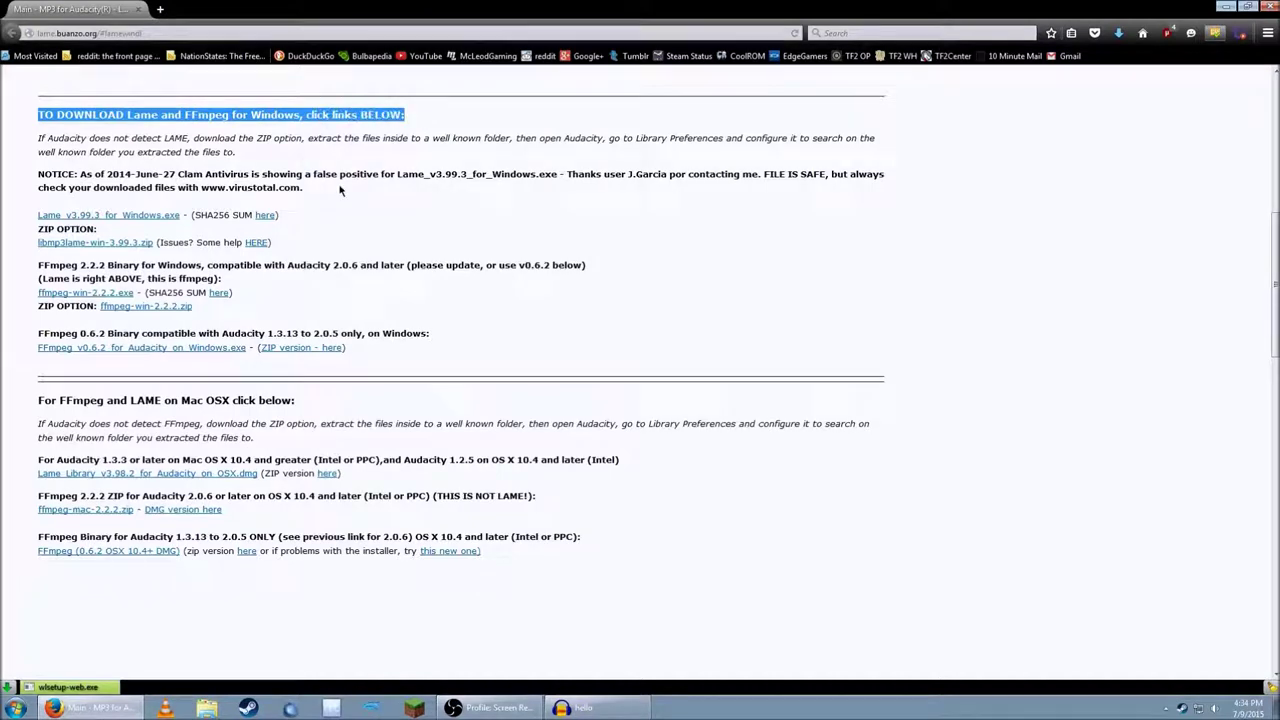
pyautogui.moveTo(25, 235); pyautogui.dragTo(60, 228)
pyautogui.click(25, 248)
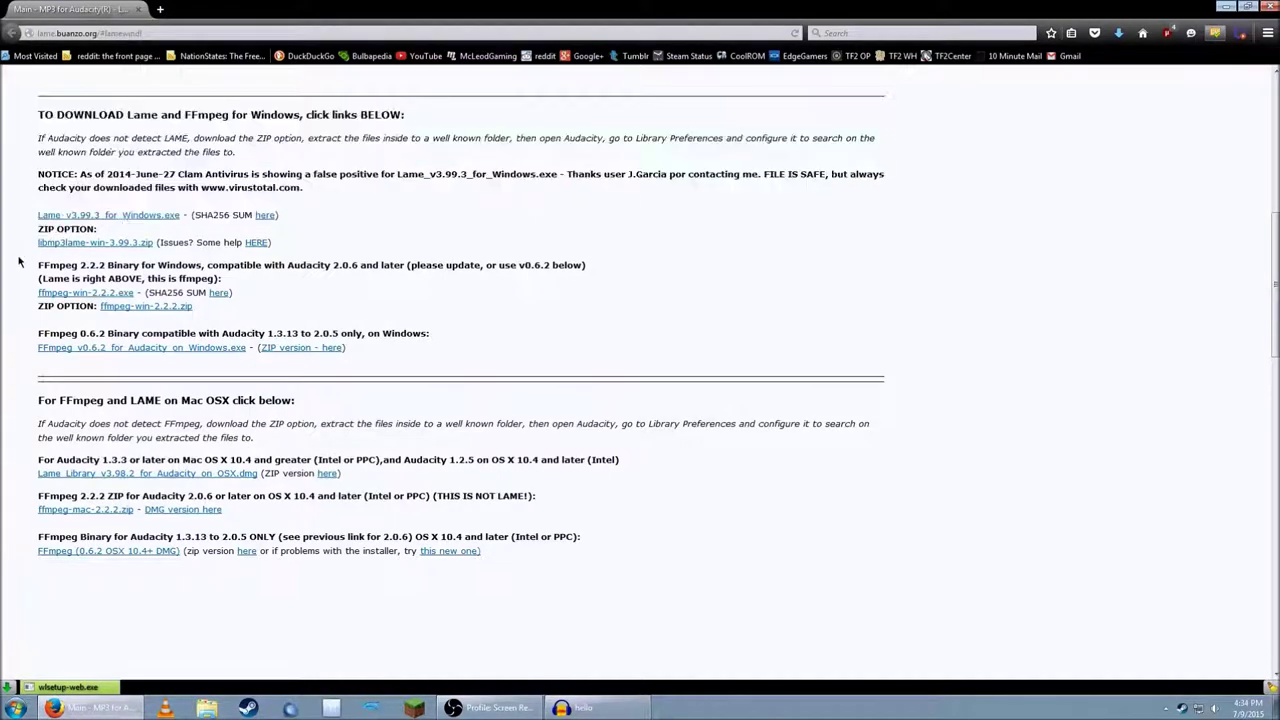
pyautogui.click(108, 246)
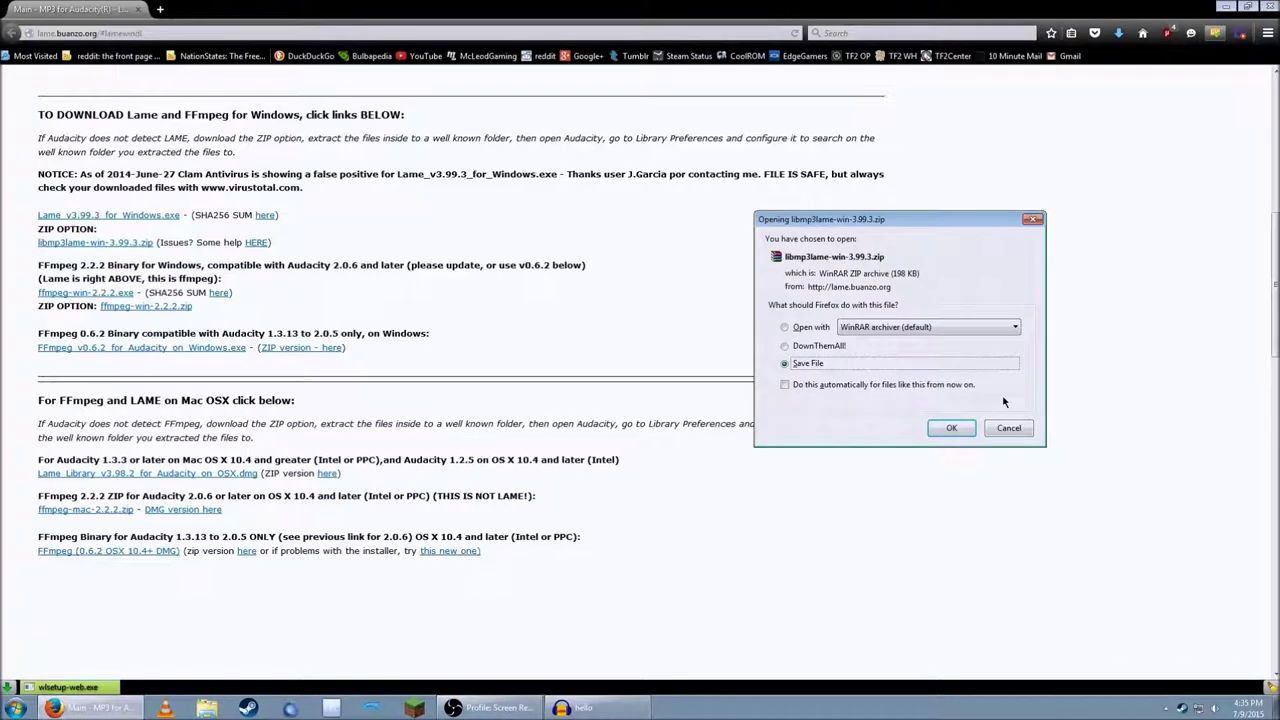
# Cancel the zip download in Firefox, leaving the Documents library with +hlaudio.mp3 showing.
pyautogui.click(1011, 428)
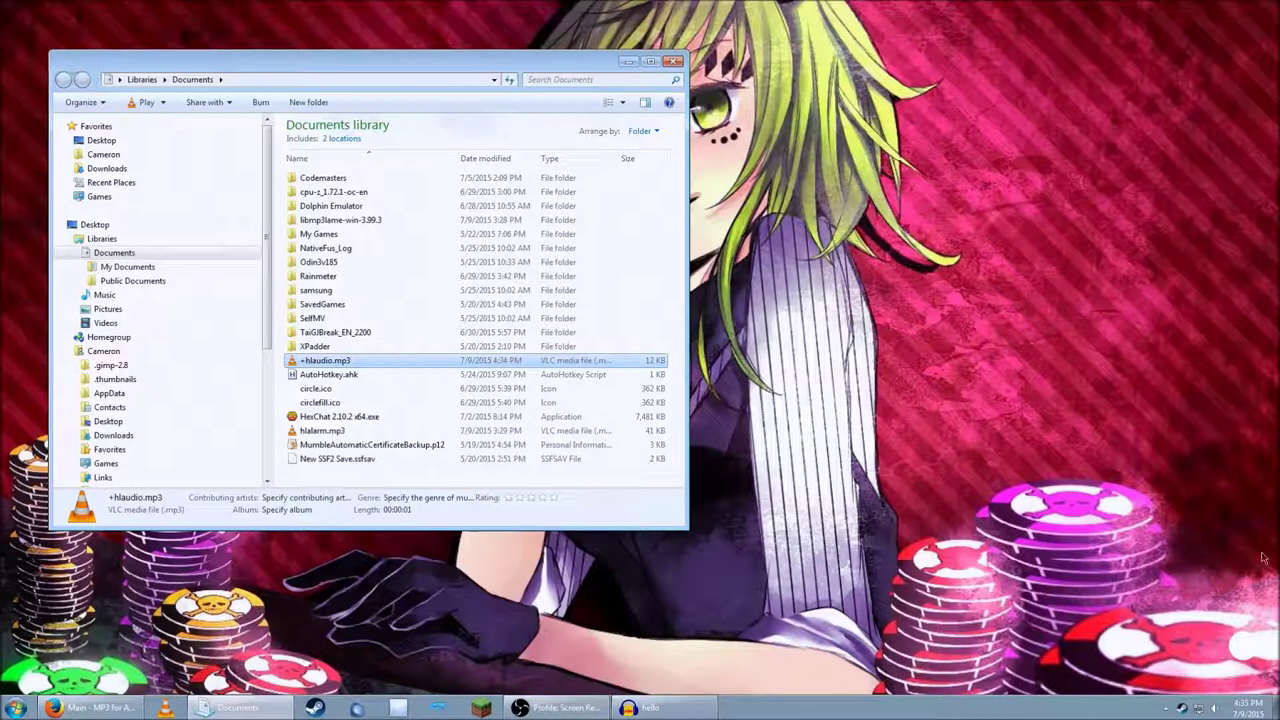
# Change the Friday 8:00 PM TF2Newbie Mixes alarm's sound from hlalarm.mp3 to +hlaudio.mp3.
pyautogui.click(1166, 708)
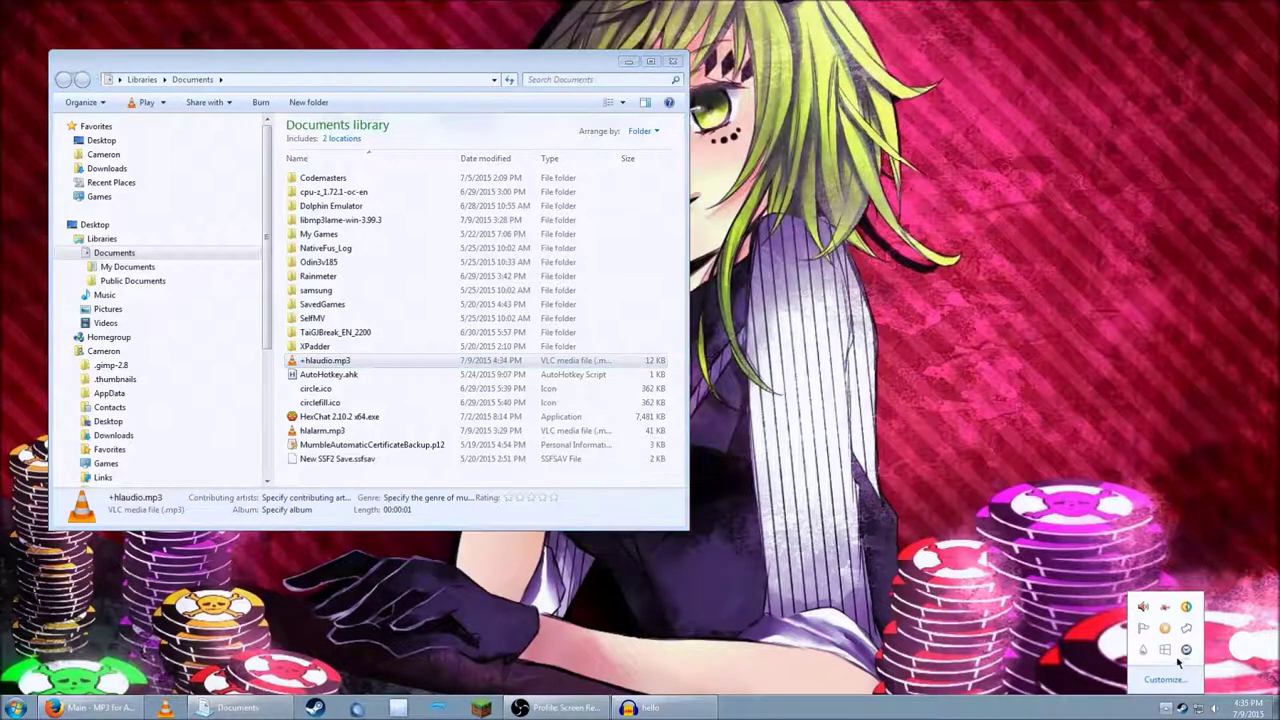
pyautogui.click(1186, 650)
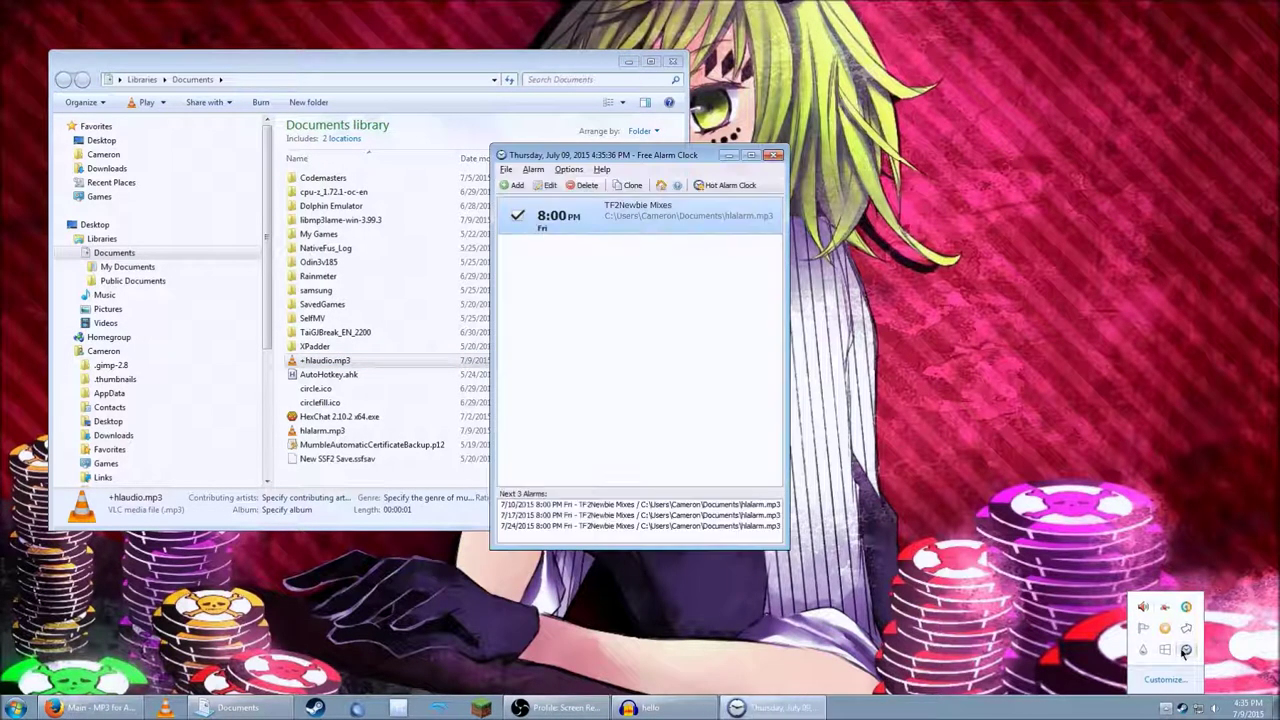
pyautogui.rightClick(638, 213)
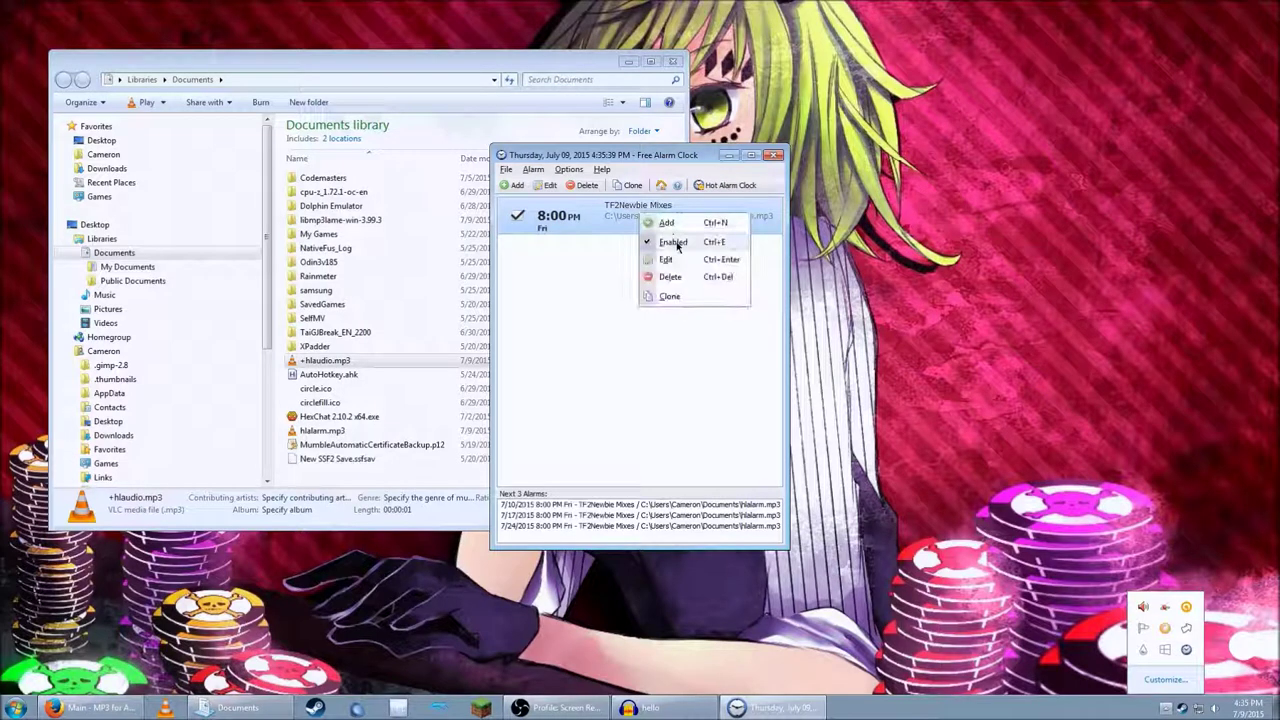
pyautogui.click(678, 261)
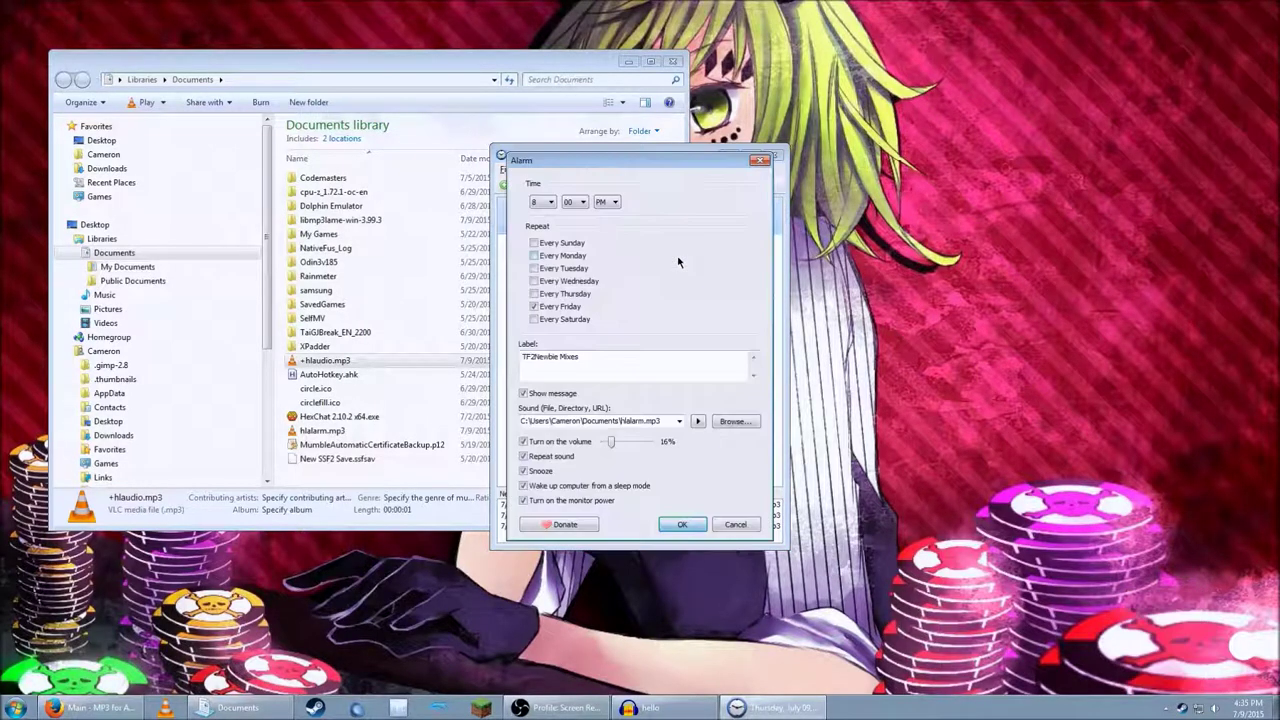
pyautogui.click(734, 424)
pyautogui.doubleClick(705, 437)
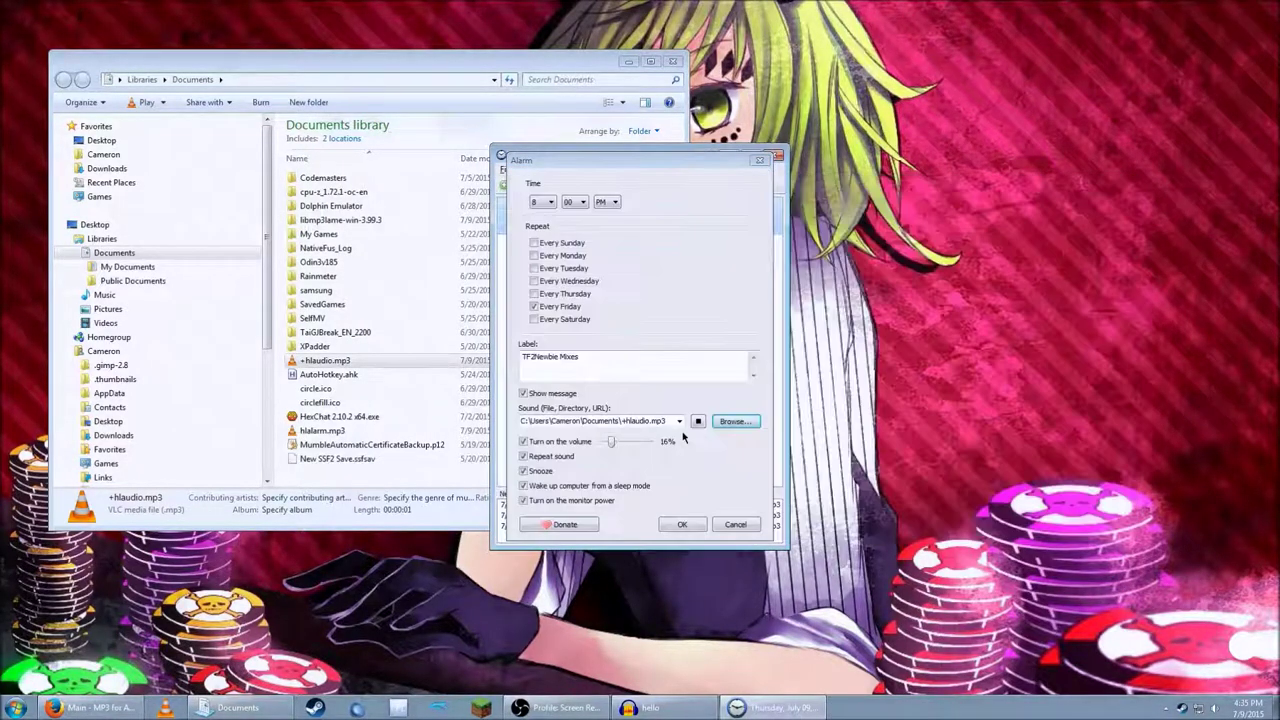
pyautogui.click(682, 524)
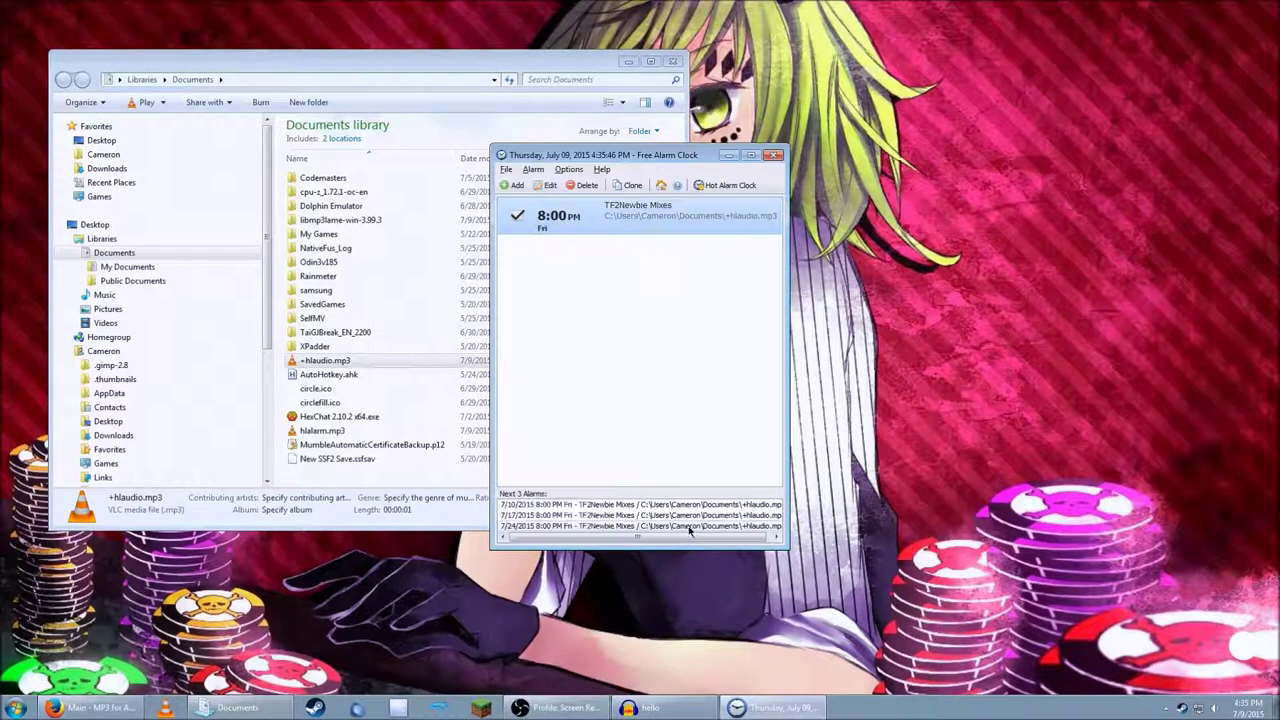